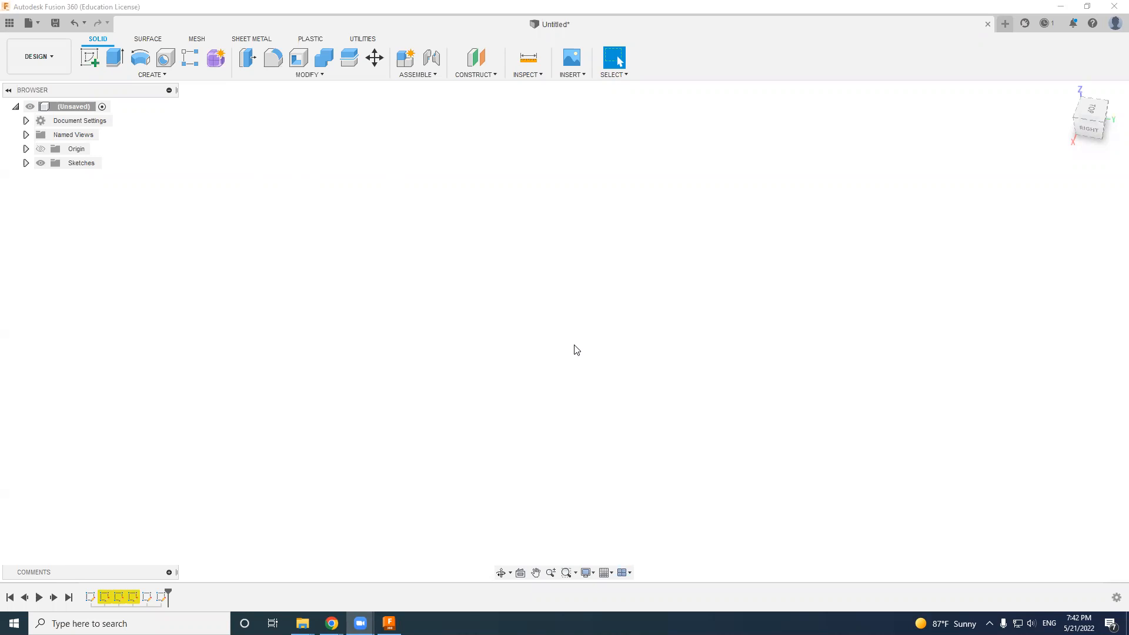
pyautogui.click(50, 63)
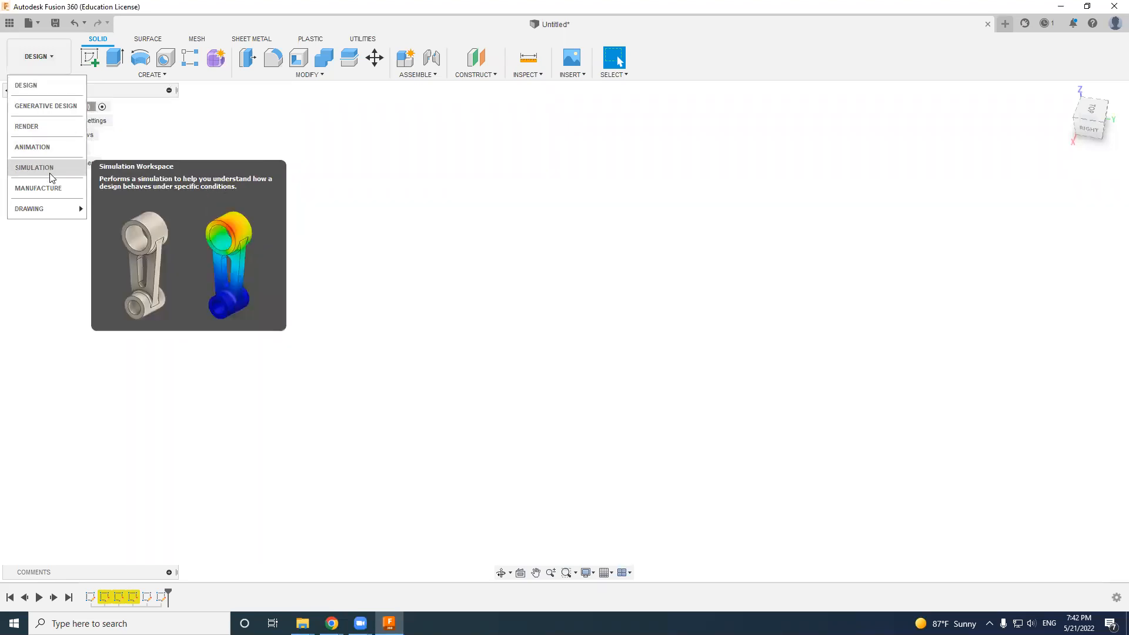
pyautogui.moveTo(52, 214)
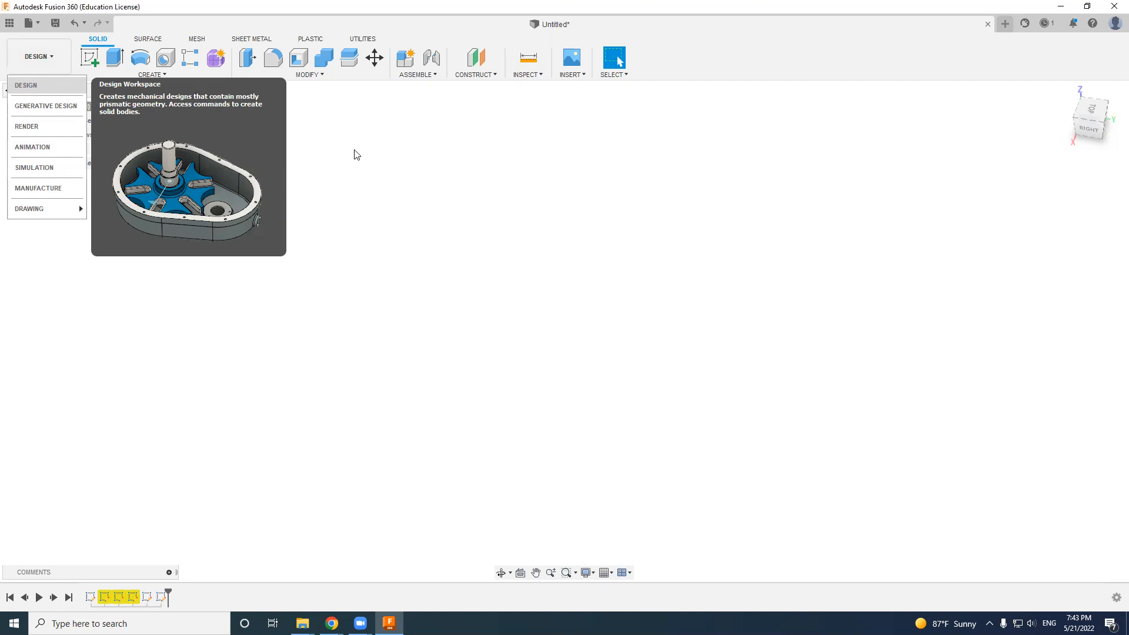
pyautogui.click(324, 137)
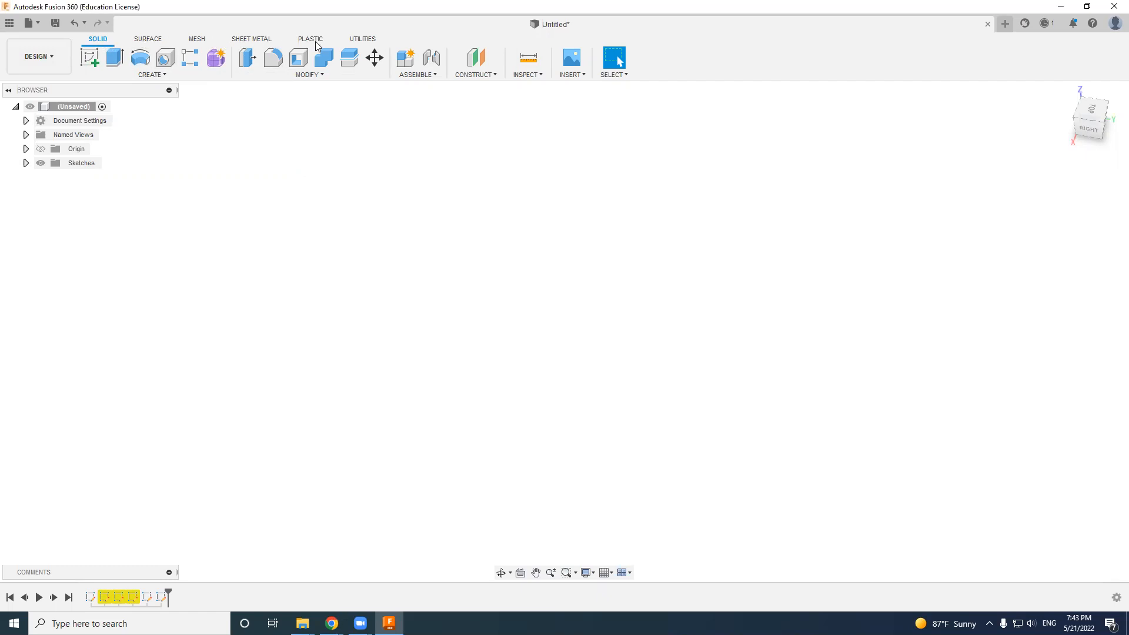
# - Start a new sketch on the horizontal XY origin plane
pyautogui.click(88, 58)
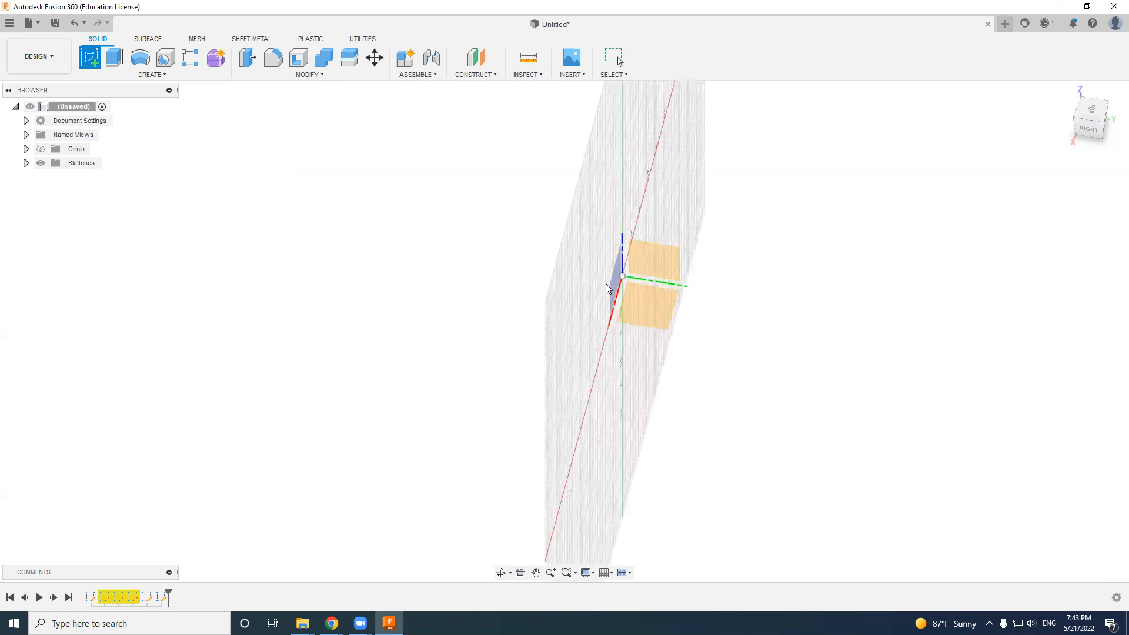
pyautogui.click(664, 265)
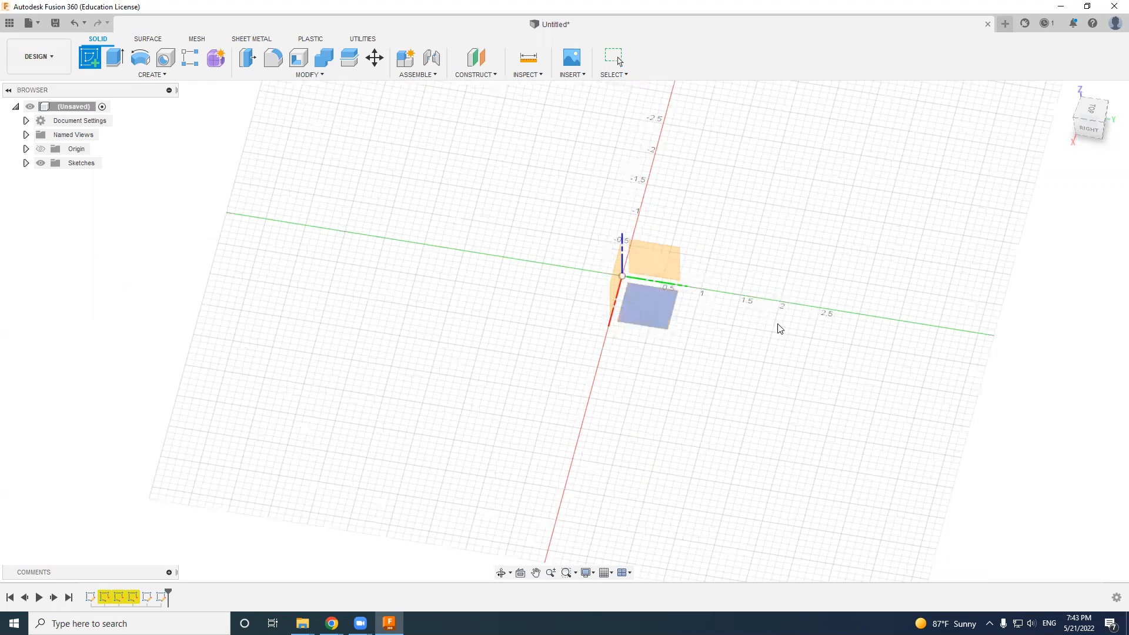
pyautogui.moveTo(1086, 129)
pyautogui.mouseDown()
pyautogui.moveTo(1061, 123)
pyautogui.moveTo(1105, 113)
pyautogui.moveTo(1084, 117)
pyautogui.mouseUp()
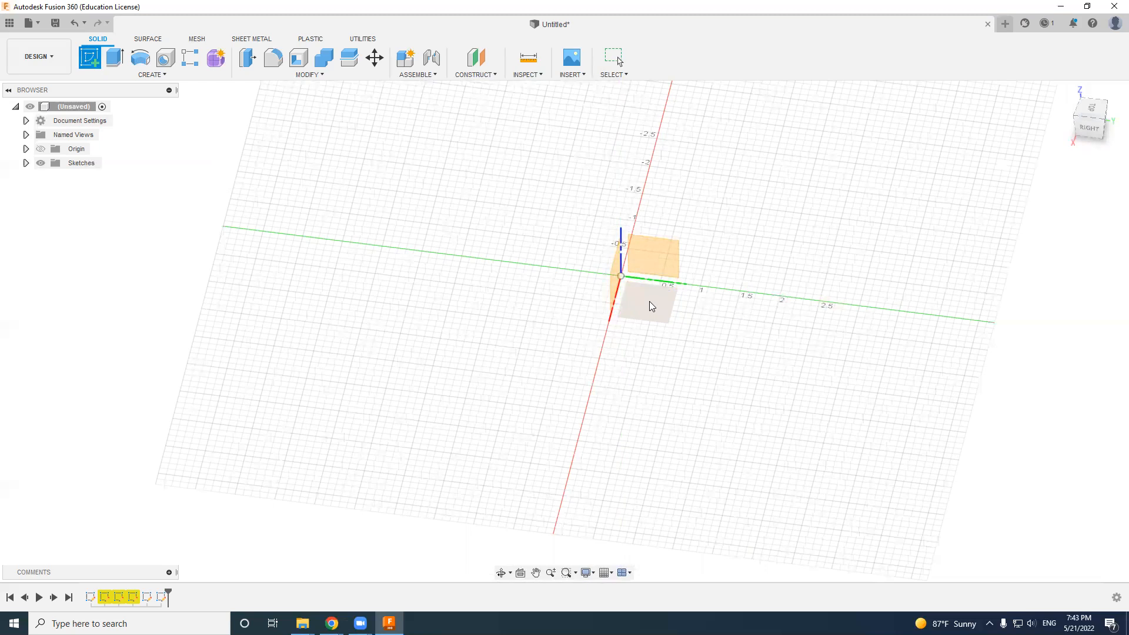
pyautogui.click(649, 302)
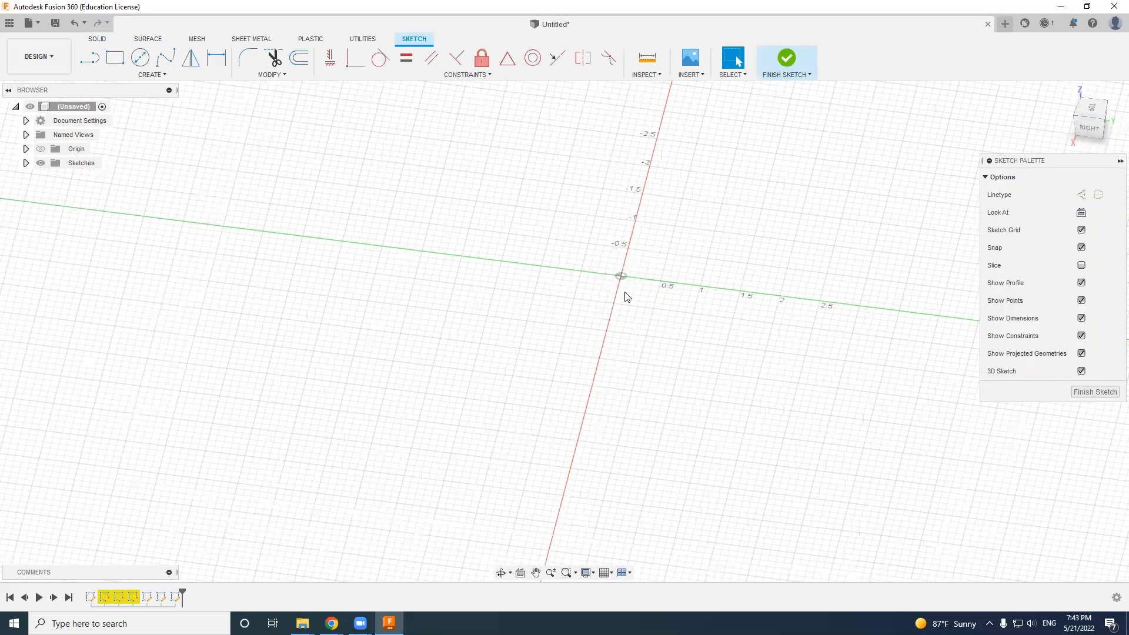
# - Sketch a centre-diameter circle at the origin with a diameter of 4 in
pyautogui.click(140, 57)
pyautogui.click(153, 77)
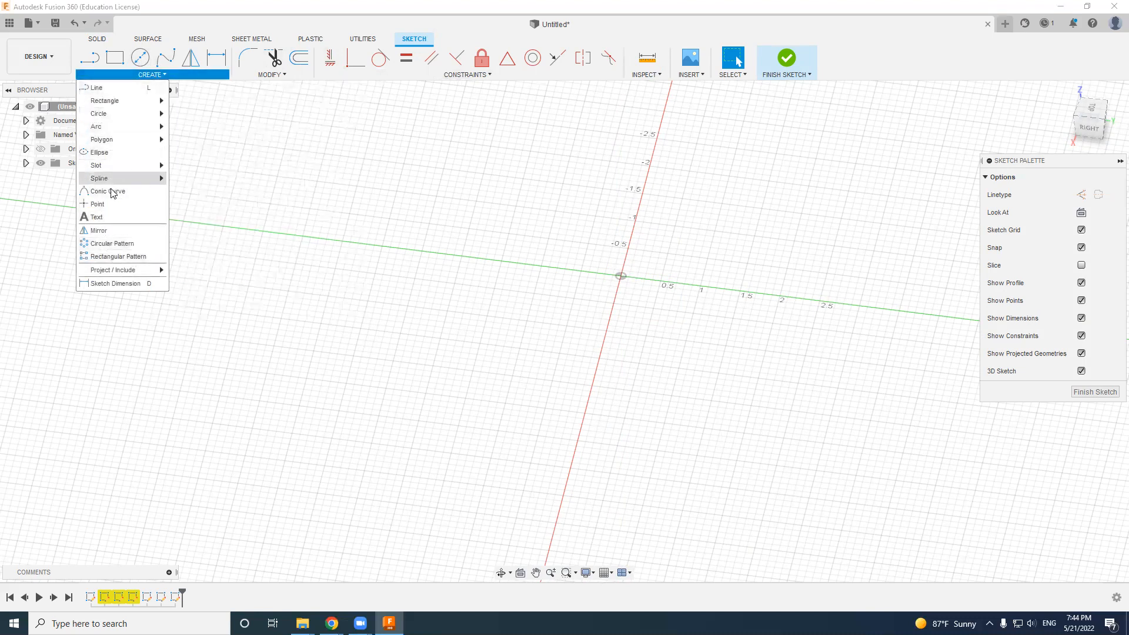
pyautogui.moveTo(117, 106)
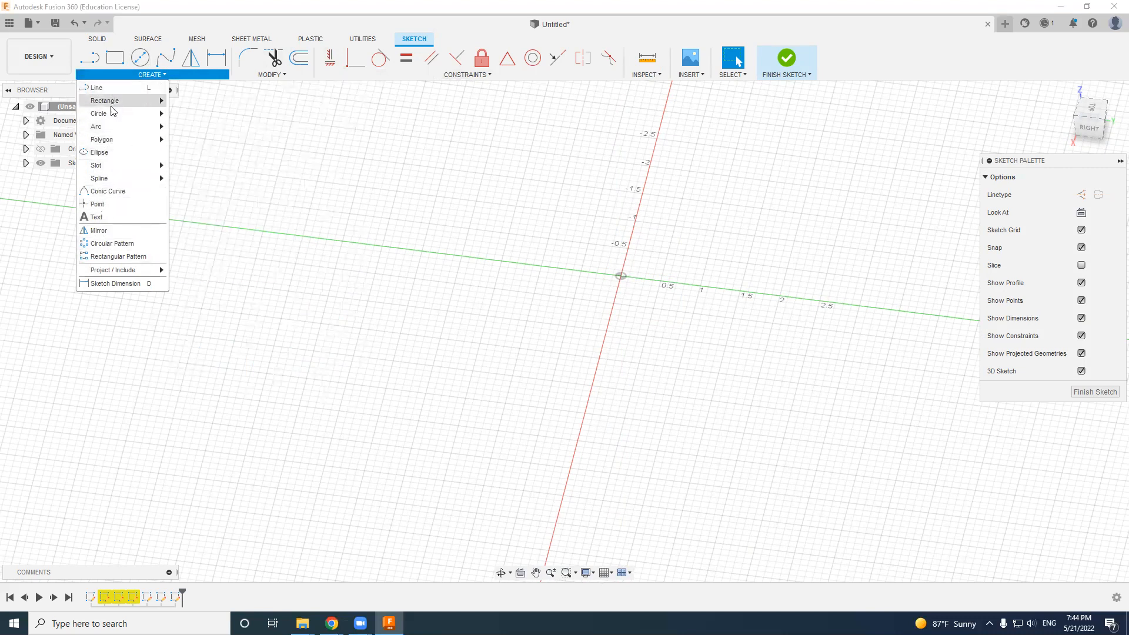
pyautogui.click(140, 58)
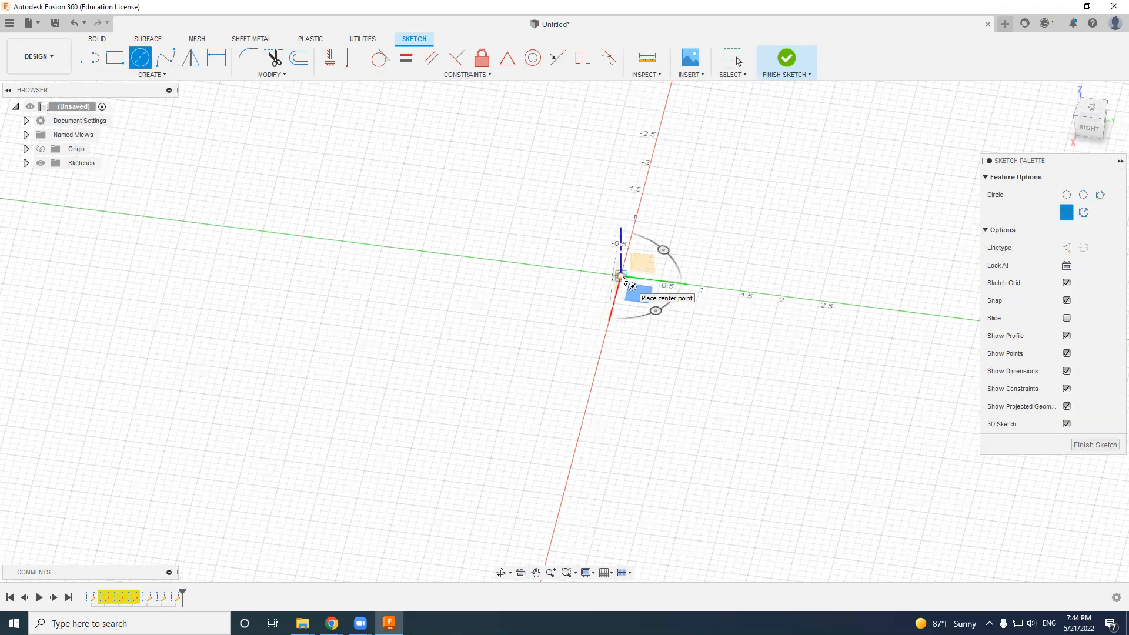
pyautogui.click(621, 276)
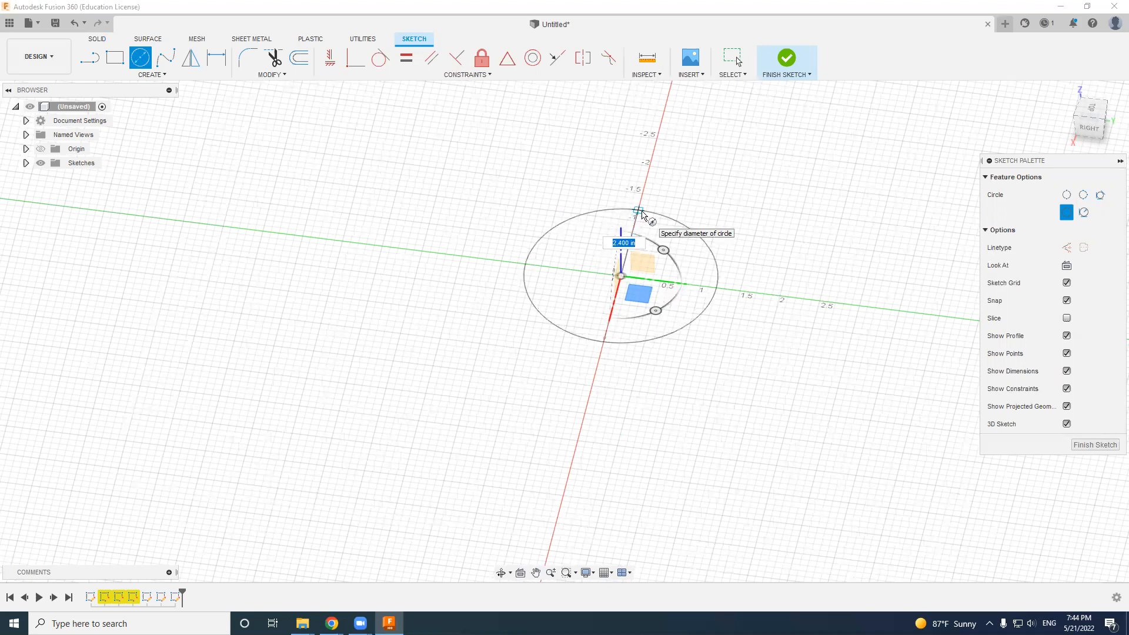
pyautogui.write('4')
pyautogui.press('Return')
pyautogui.press('Escape')
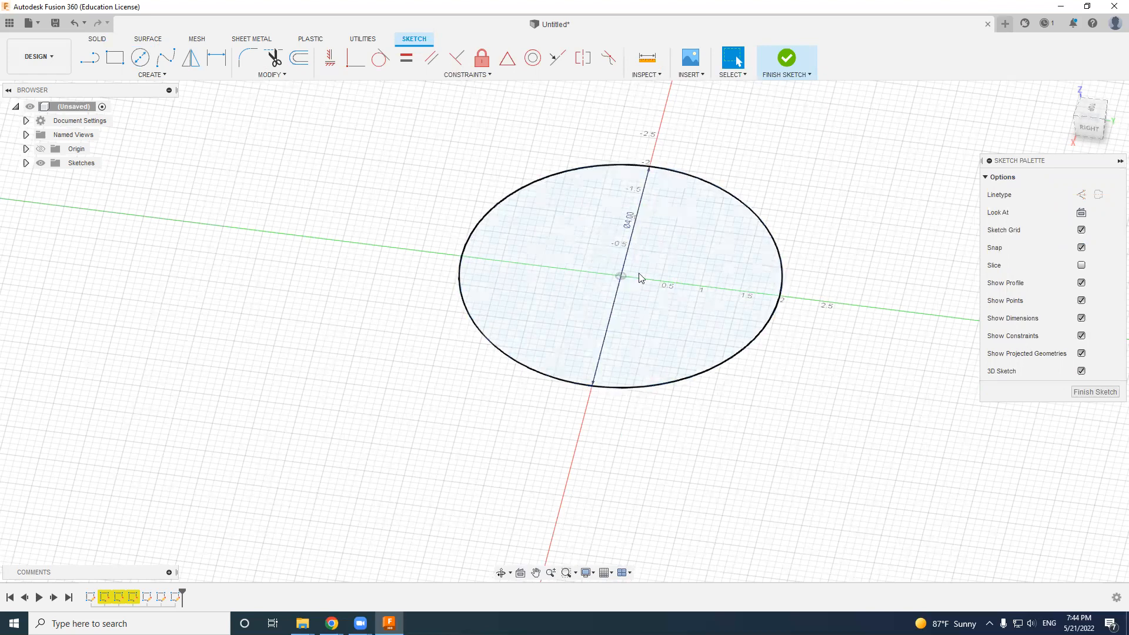
# - Extrude the circular profile by -2 in as a new body to form a solid cylinder
pyautogui.click(682, 244)
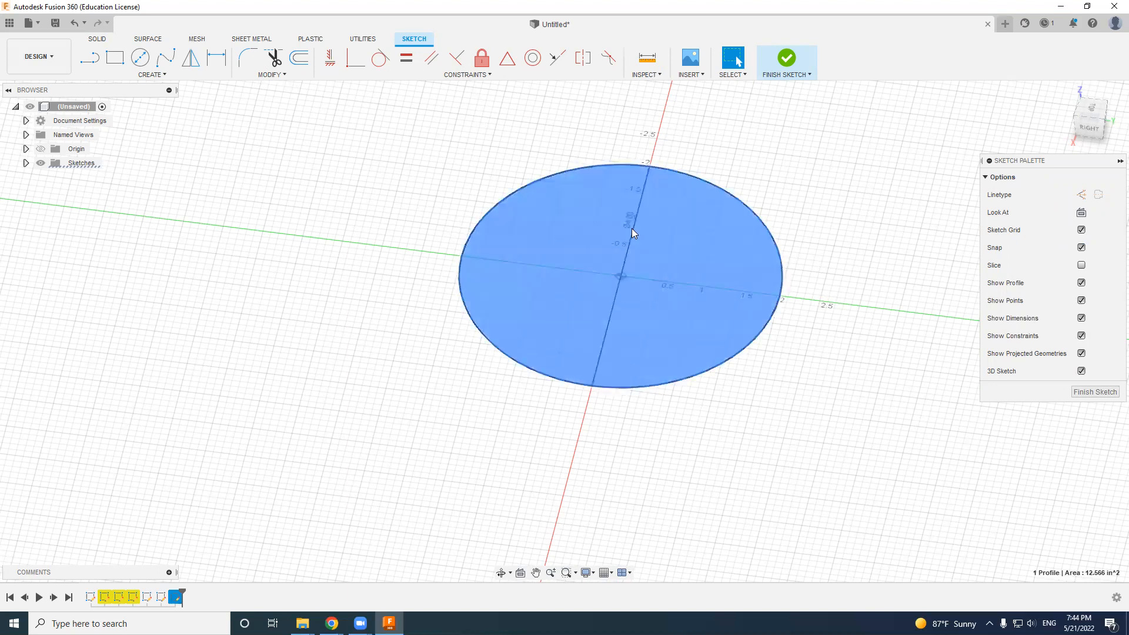
pyautogui.click(682, 224)
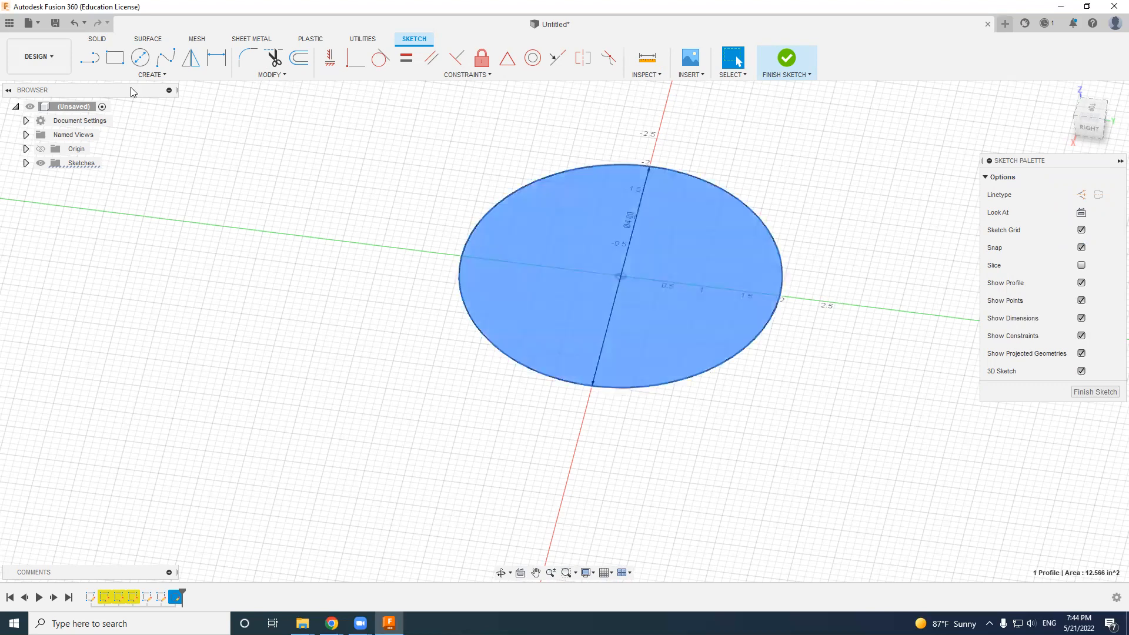
pyautogui.click(99, 39)
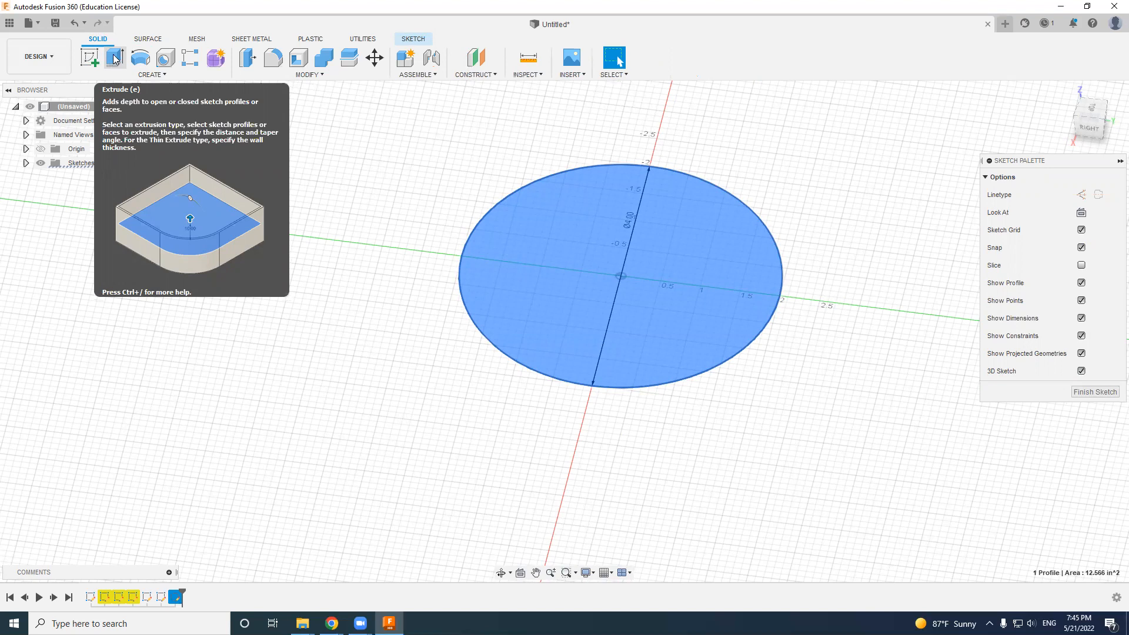
pyautogui.click(115, 60)
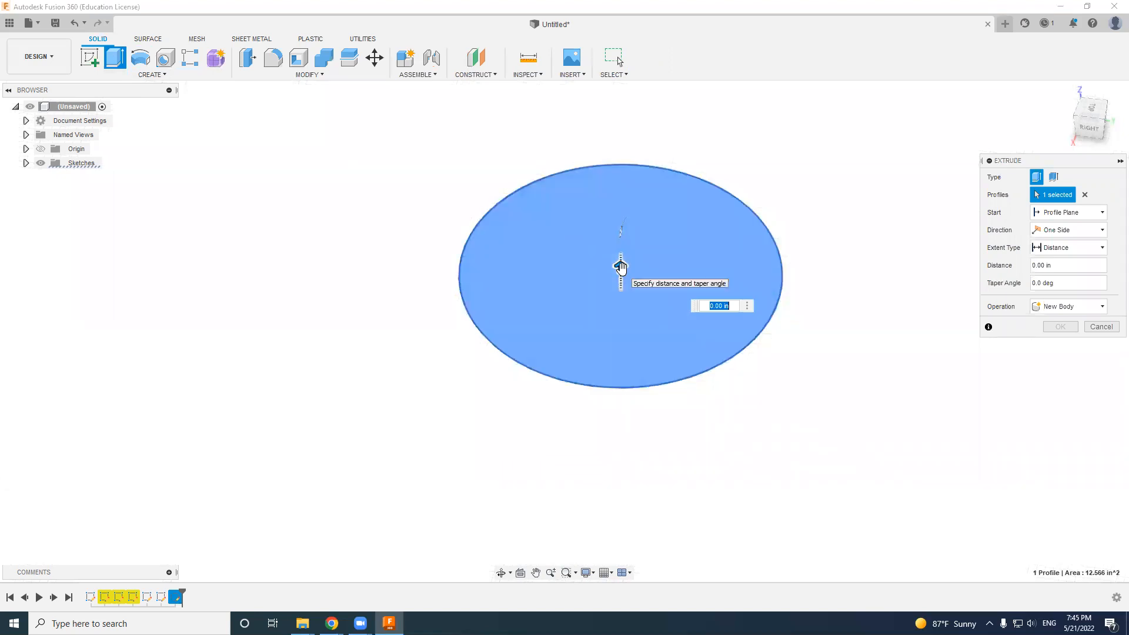
pyautogui.moveTo(621, 267); pyautogui.dragTo(606, 382)
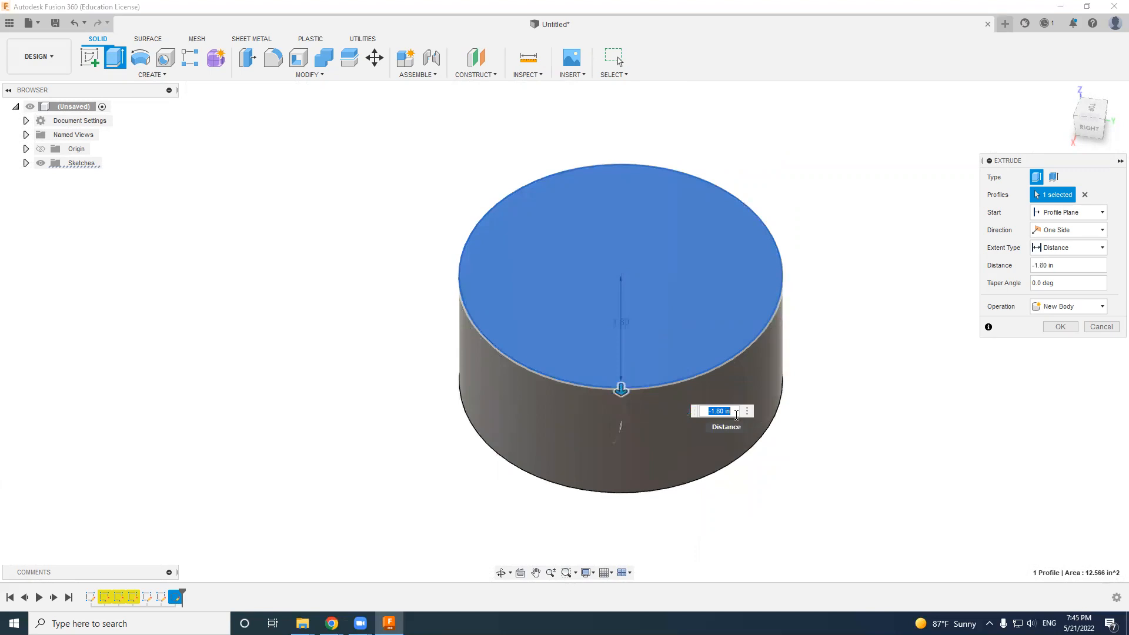
pyautogui.write('-2')
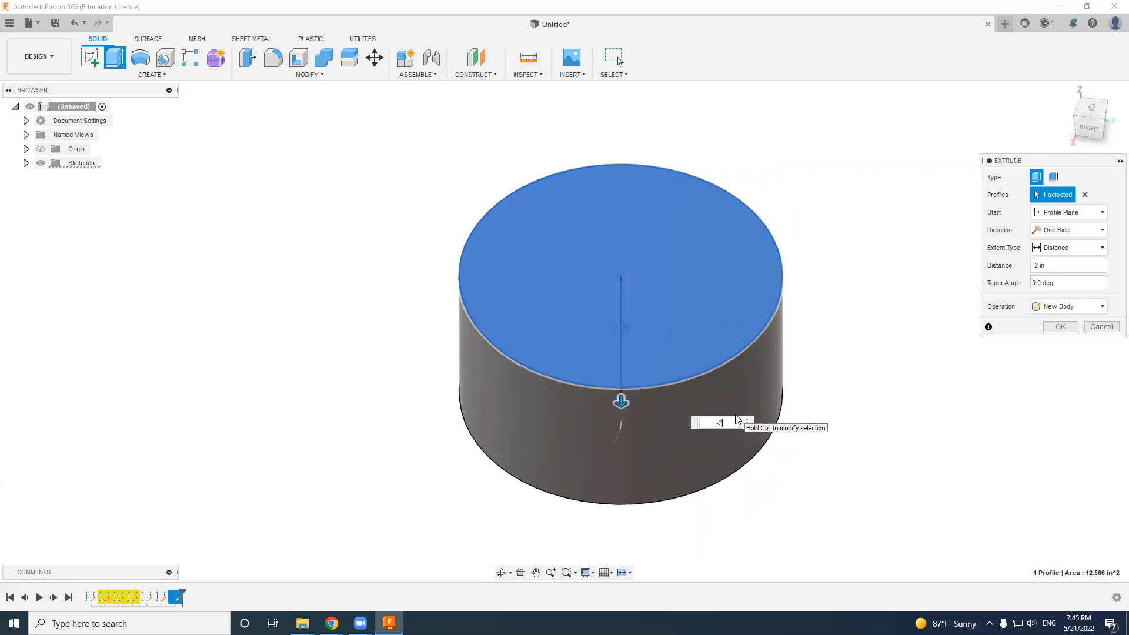
pyautogui.press('Return')
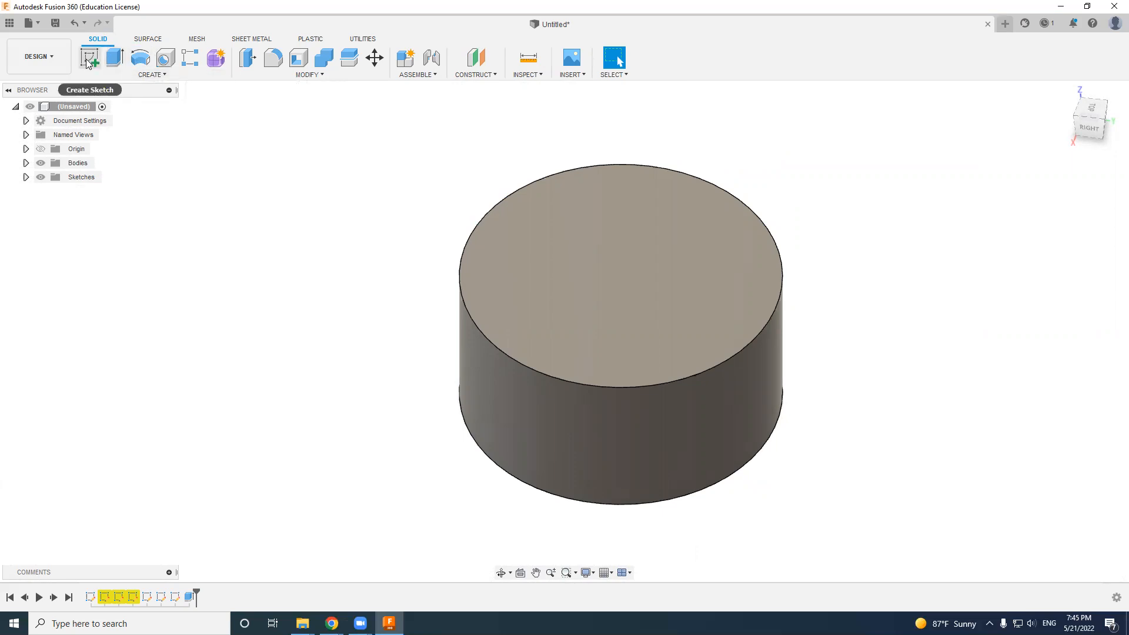
# - Start a new sketch on the cylinder's top face
pyautogui.click(634, 253)
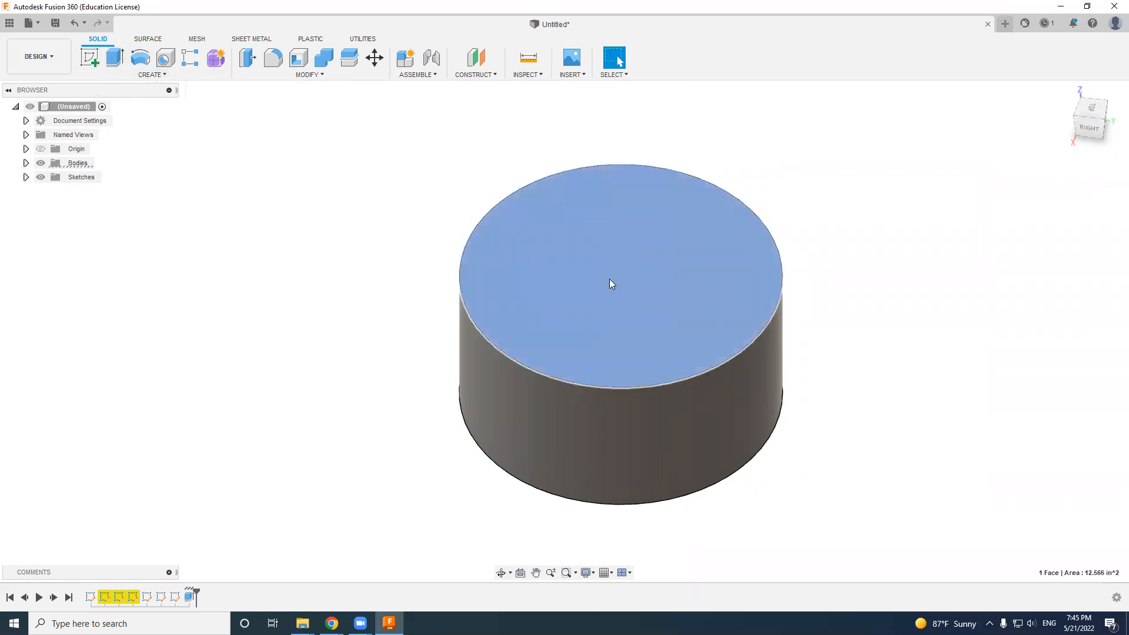
pyautogui.click(90, 59)
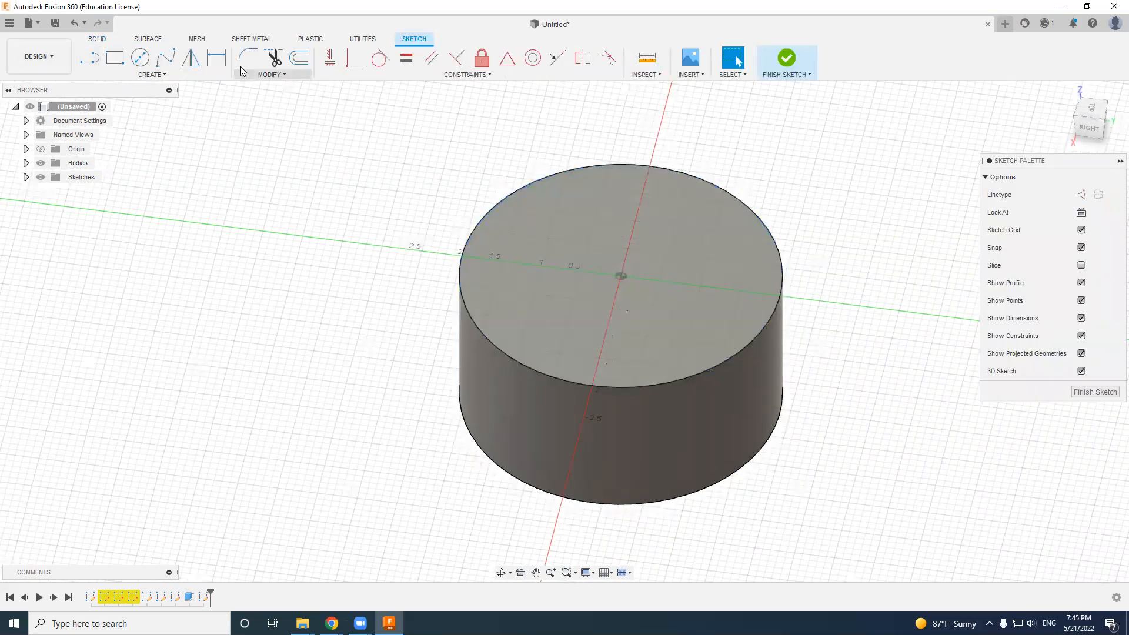
# - Sketch a two-point rectangle about 1.17 by 0.70 in near the middle of the cylinder's top face
pyautogui.click(140, 57)
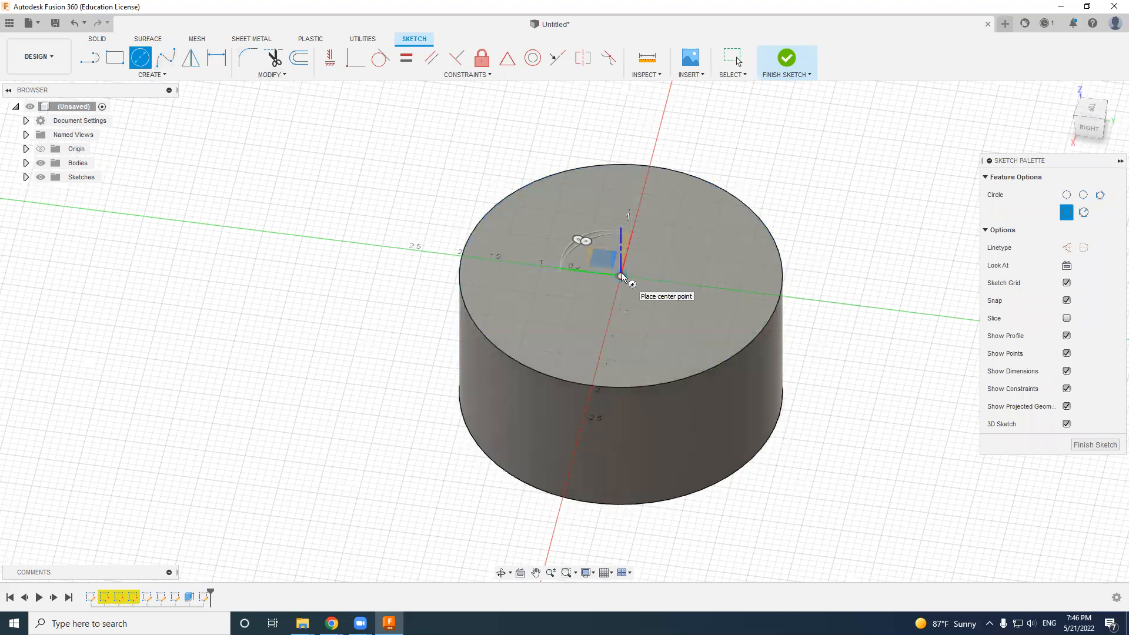
pyautogui.press('r')
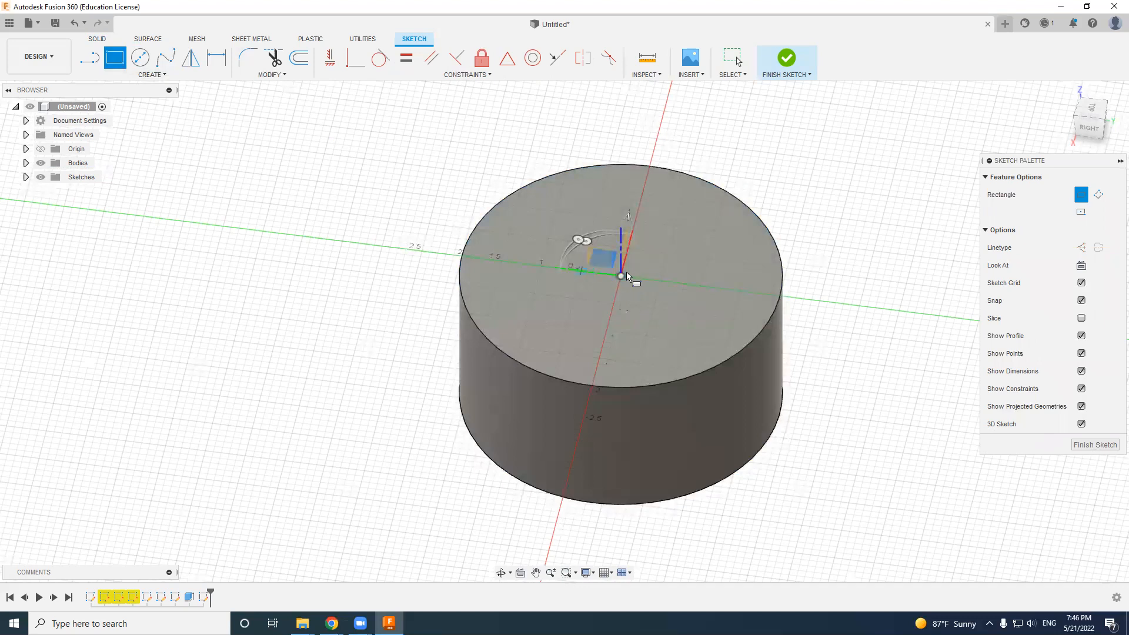
pyautogui.click(577, 286)
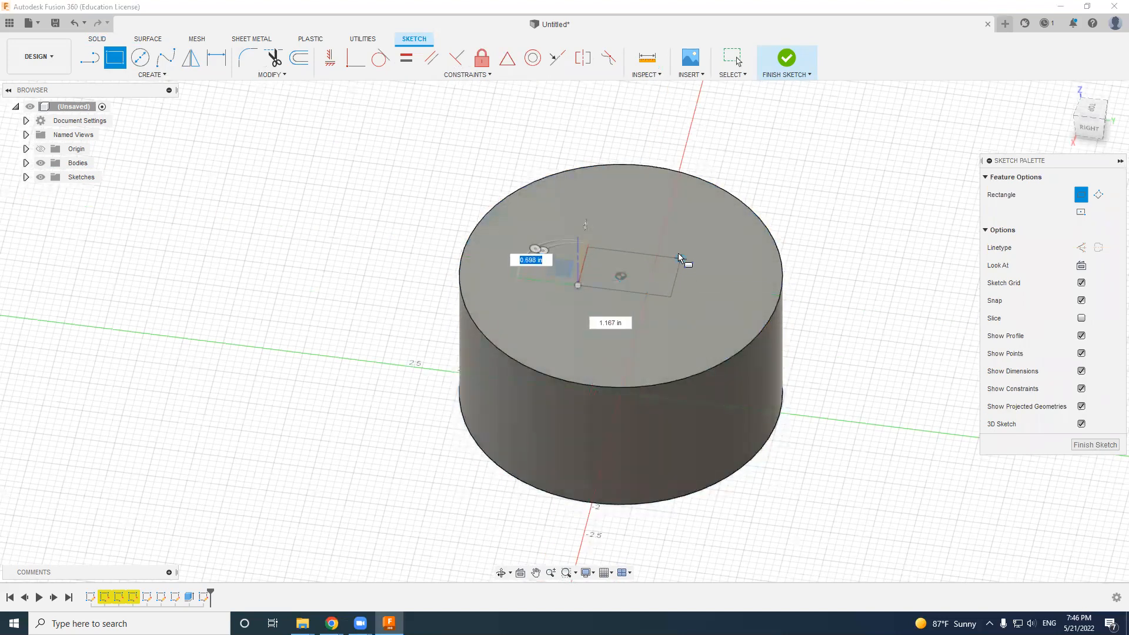
pyautogui.click(679, 253)
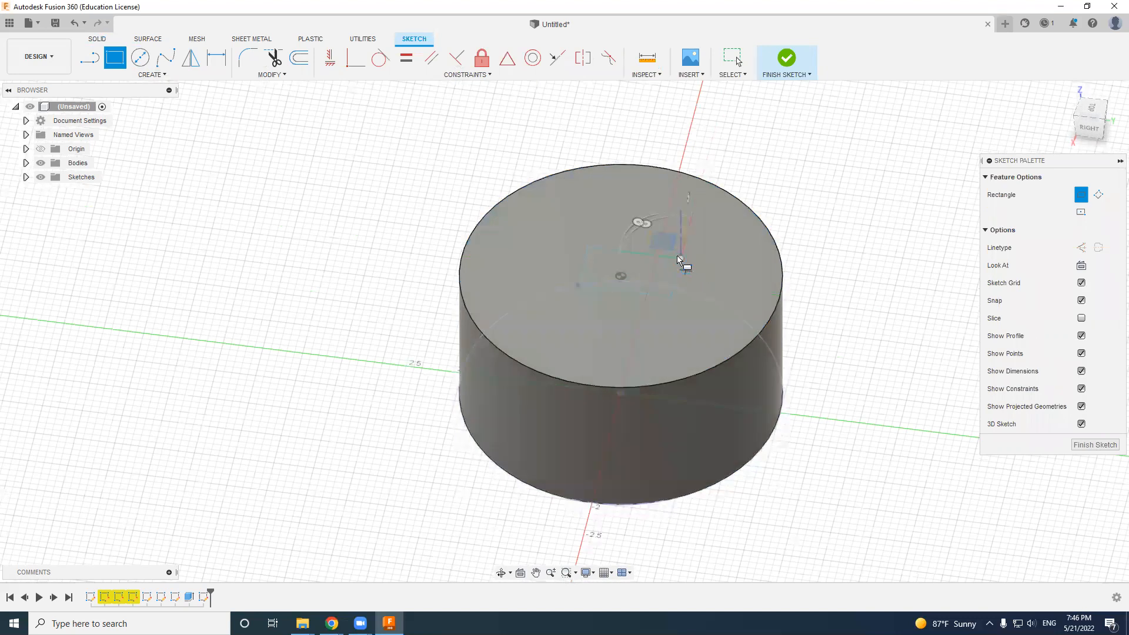
pyautogui.press('Escape')
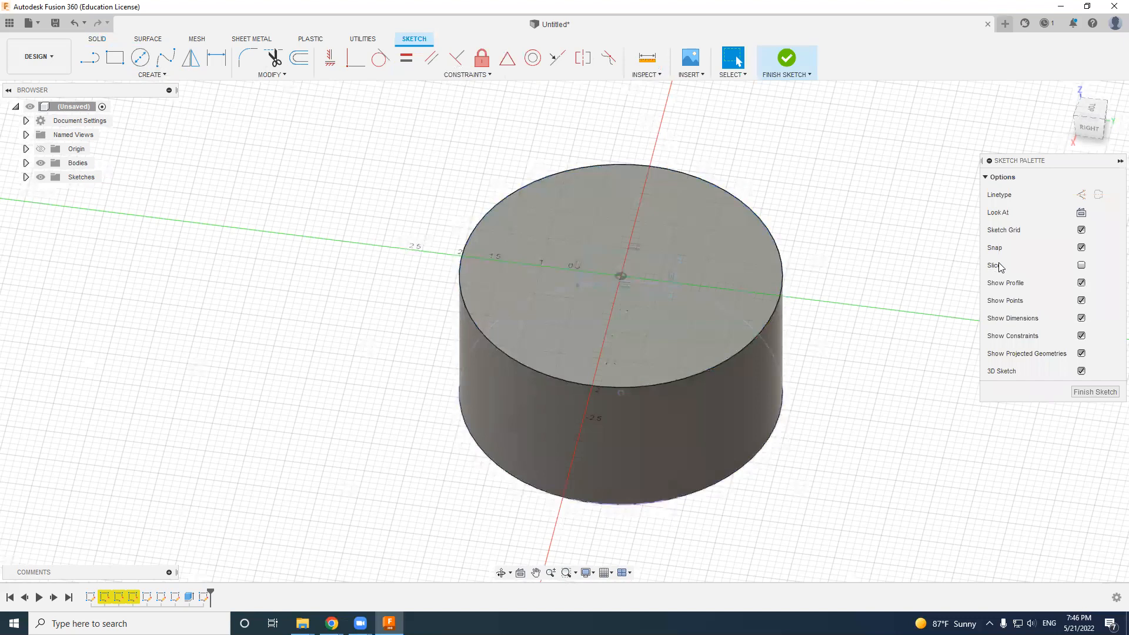
# - Delete all the lines of the rectangle sketched on the top face
pyautogui.click(653, 265)
pyautogui.click(852, 255)
pyautogui.click(649, 264)
pyautogui.click(602, 251)
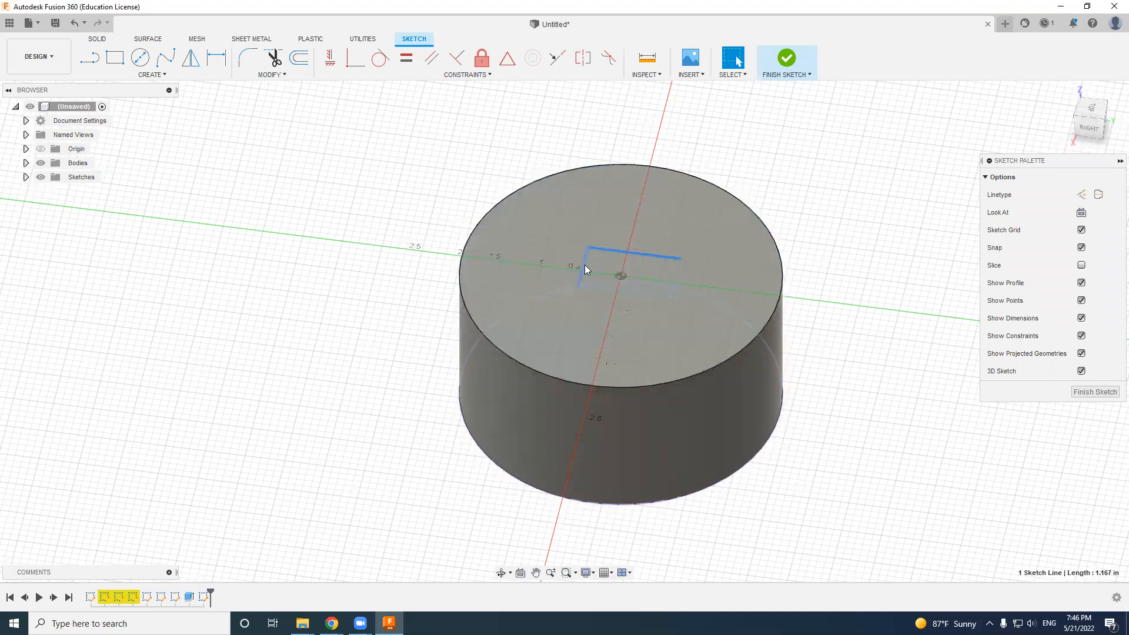
pyautogui.click(637, 290)
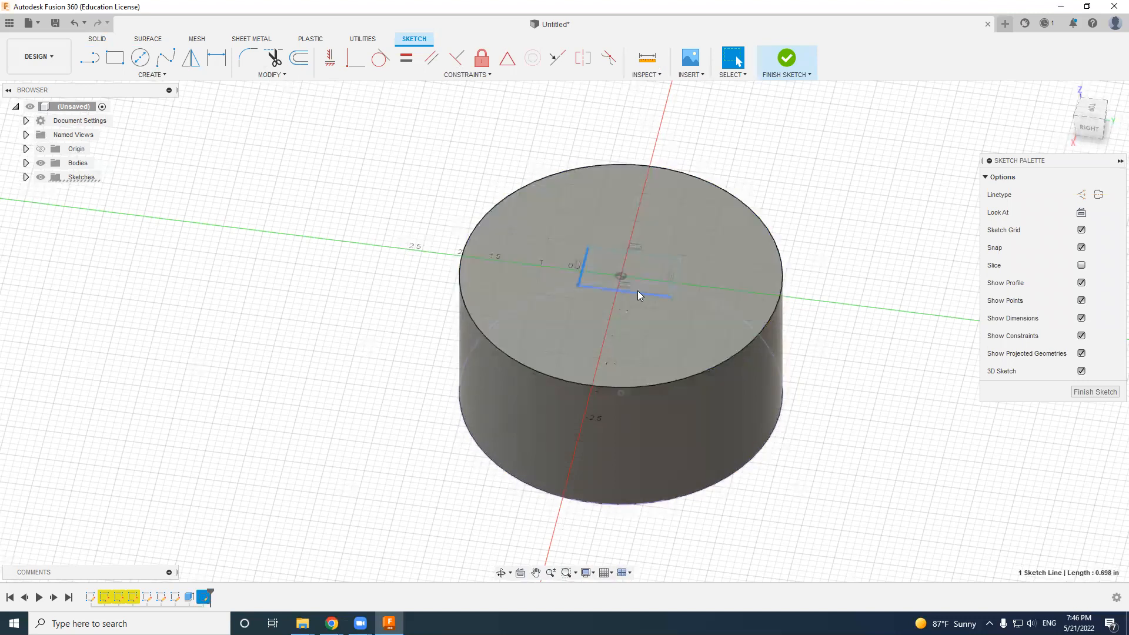
pyautogui.click(671, 284)
pyautogui.press('Delete')
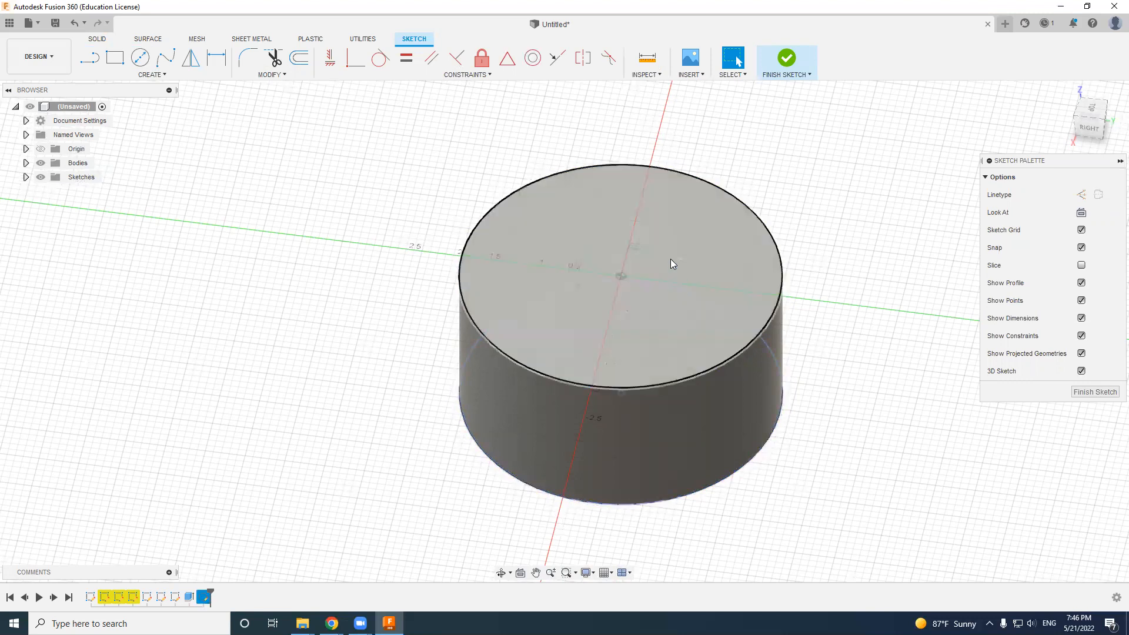
pyautogui.click(670, 257)
pyautogui.press('Delete')
pyautogui.click(585, 268)
pyautogui.press('Delete')
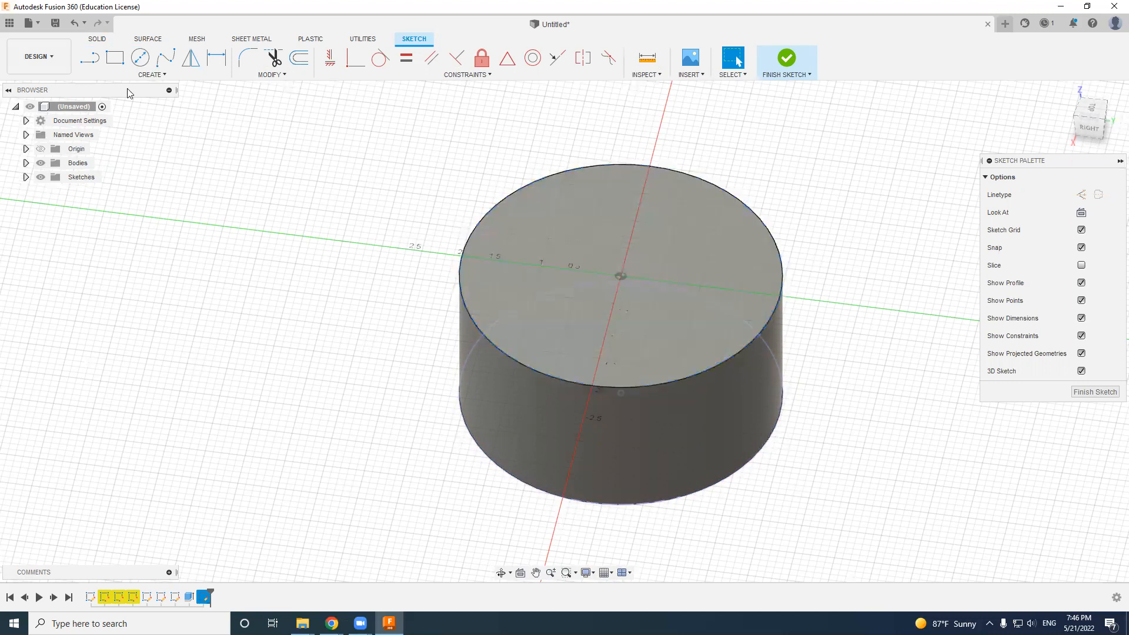
# - Sketch a two-point rectangle about 0.4 by 0.7 in on the top face with one corner at the origin
pyautogui.click(115, 57)
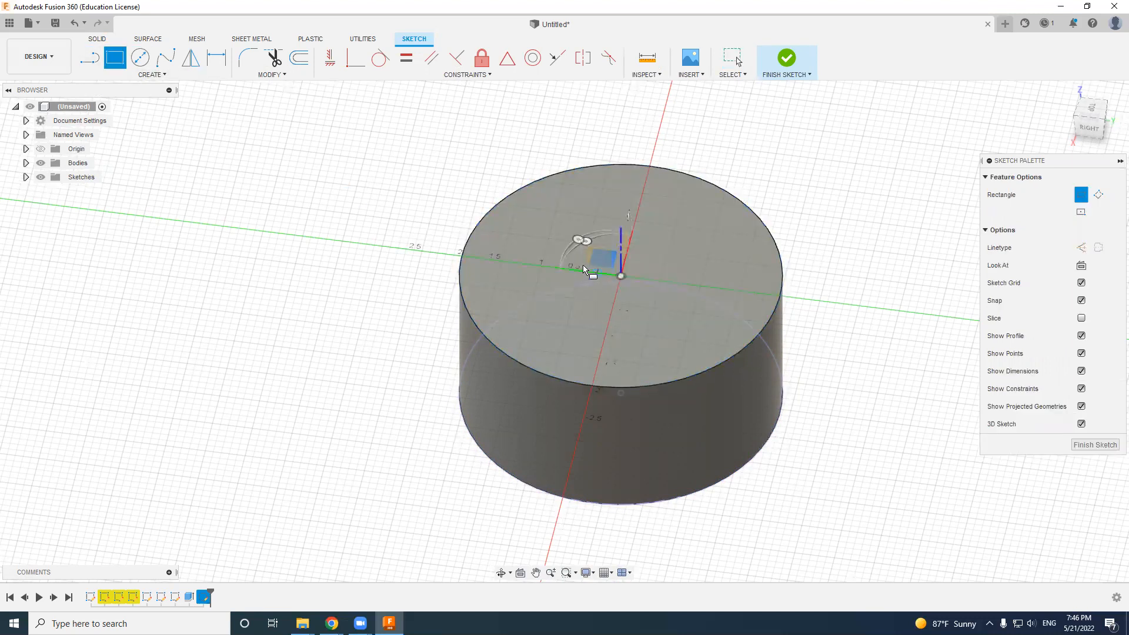
pyautogui.click(622, 275)
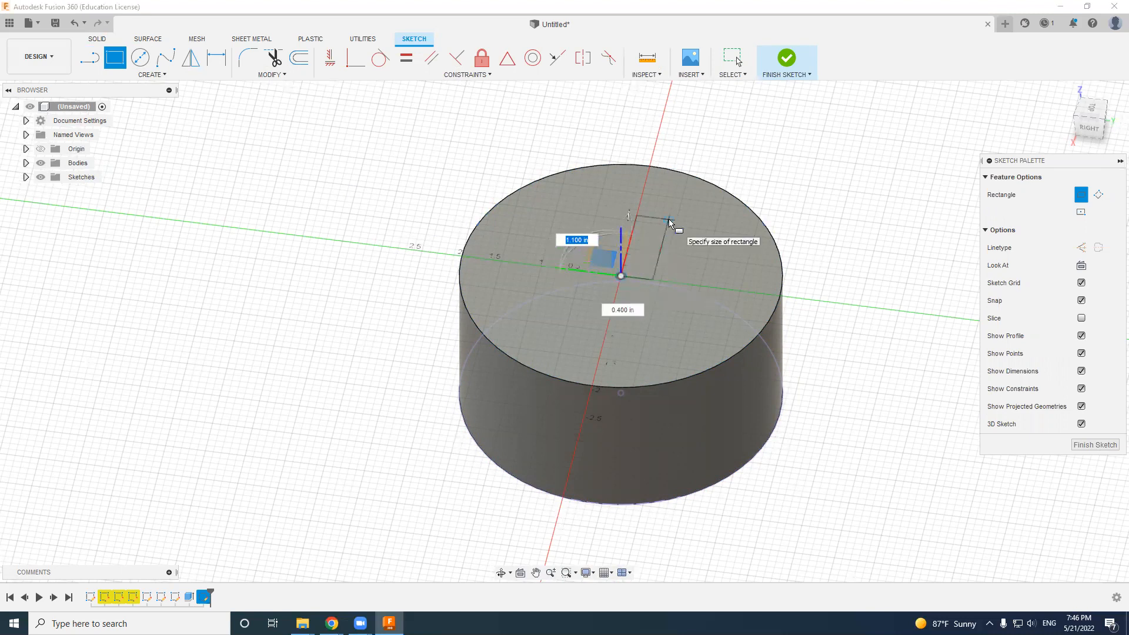
pyautogui.click(642, 320)
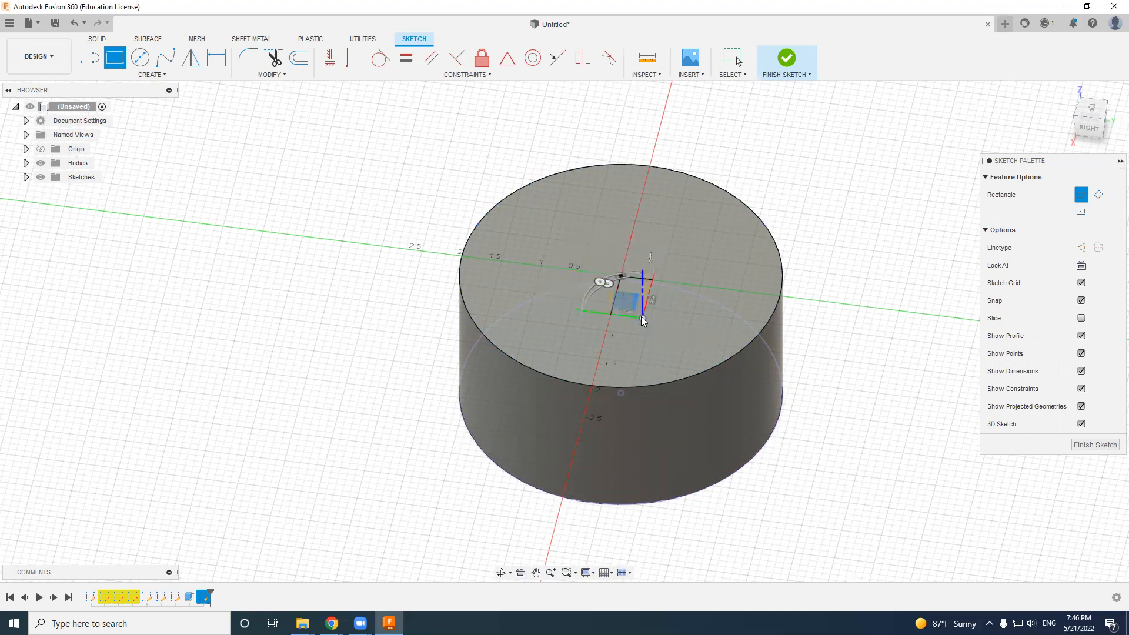
pyautogui.press('Escape')
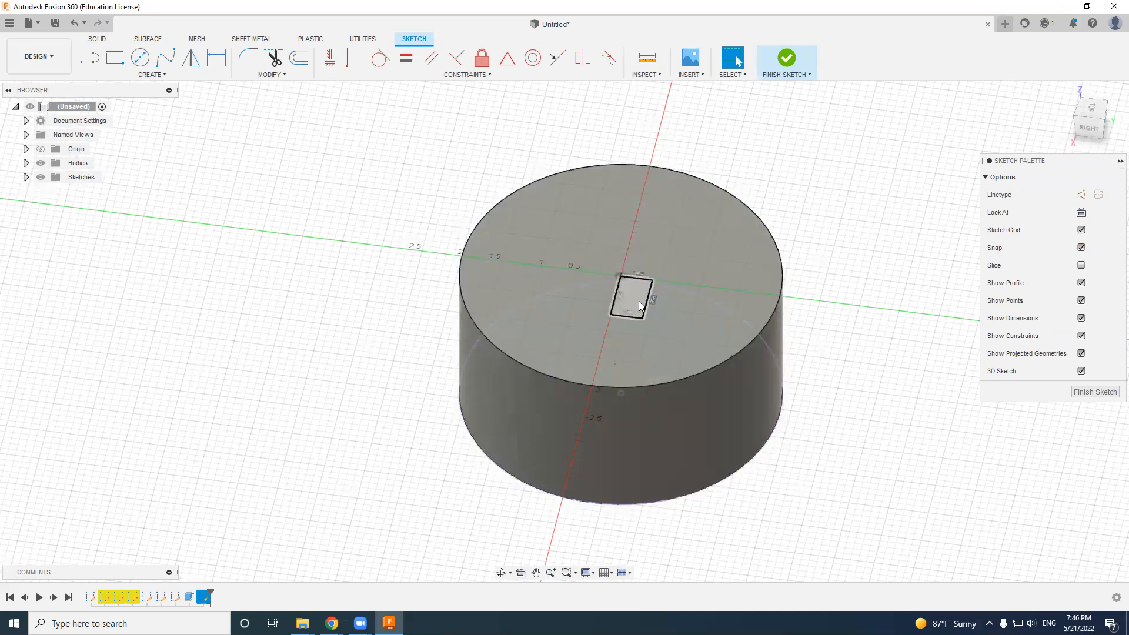
# - Extrude the rectangle profile 1 in down into the cylinder as a cut
pyautogui.click(637, 291)
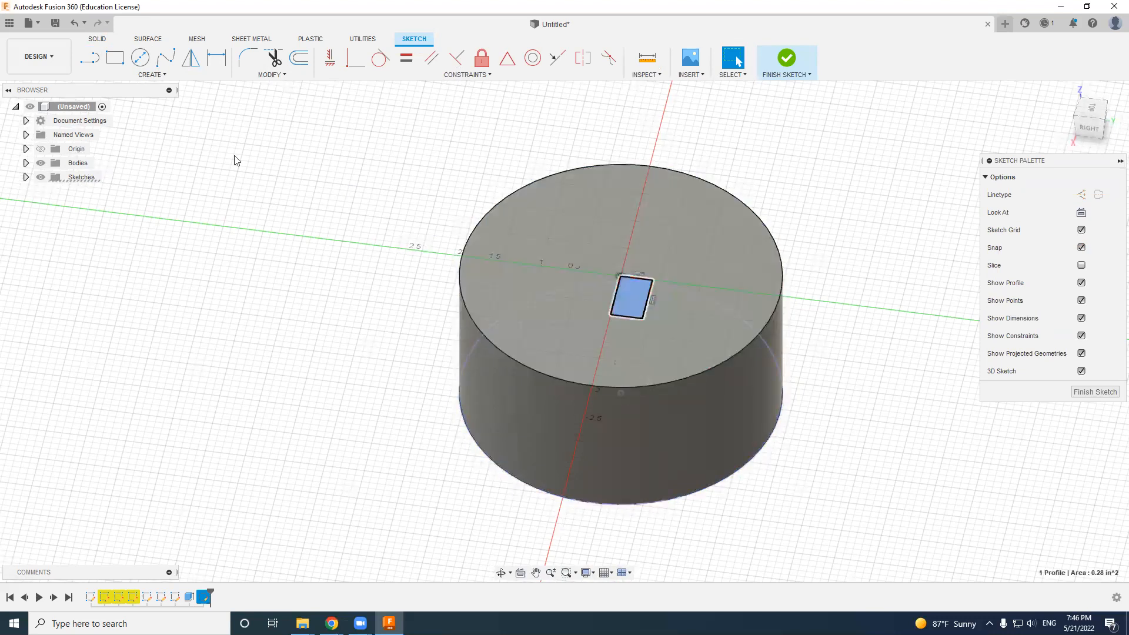
pyautogui.click(97, 40)
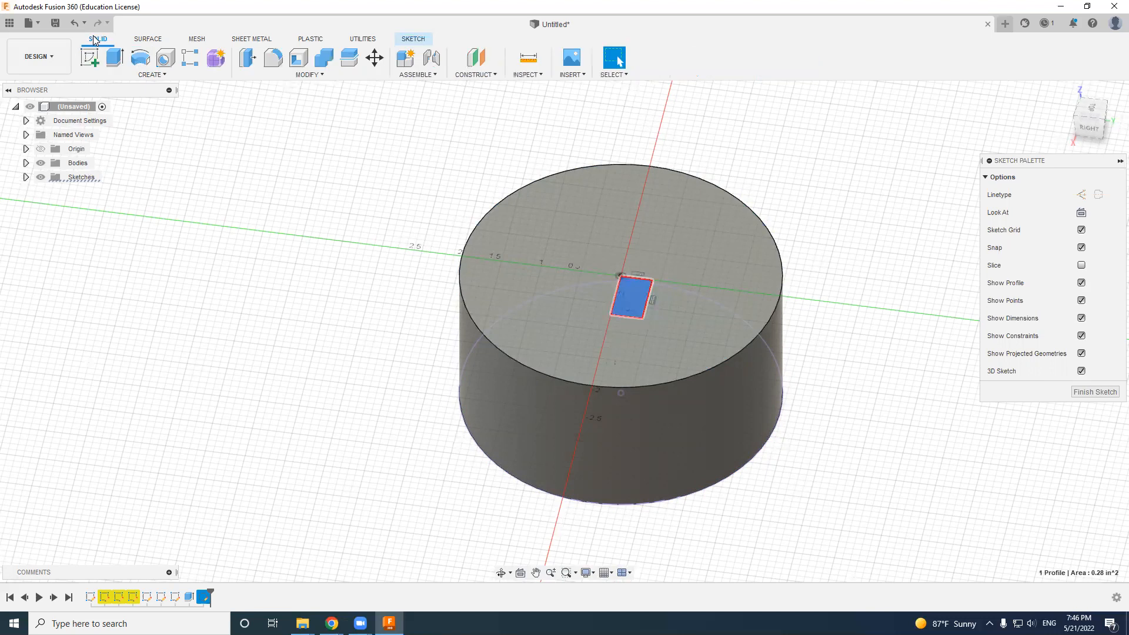
pyautogui.click(117, 61)
pyautogui.moveTo(630, 289); pyautogui.dragTo(632, 377)
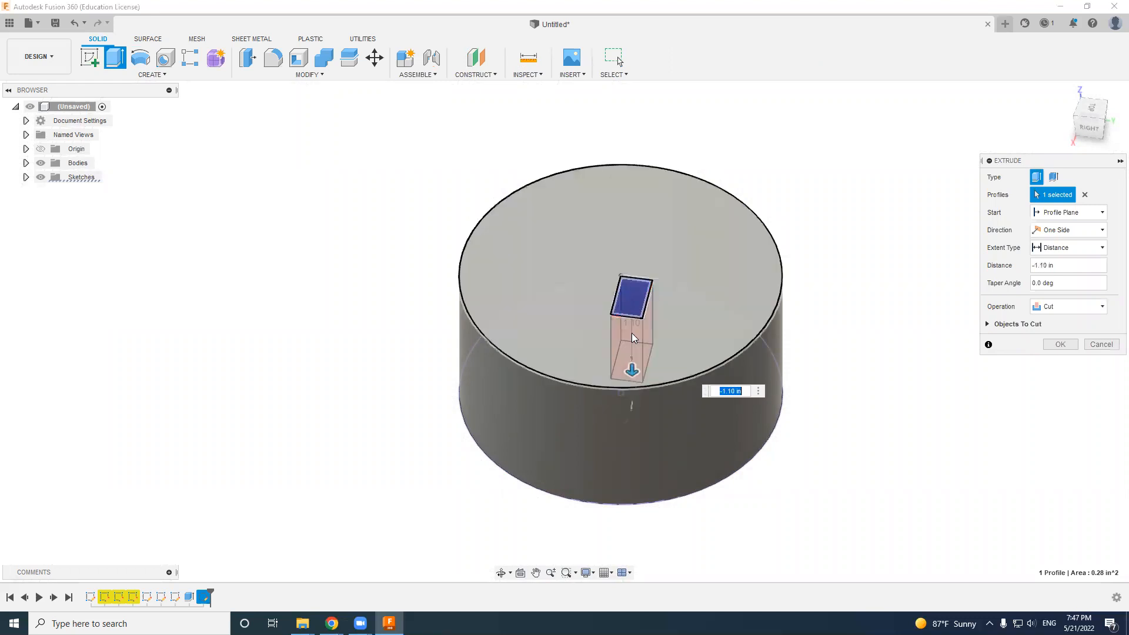
pyautogui.click(1069, 310)
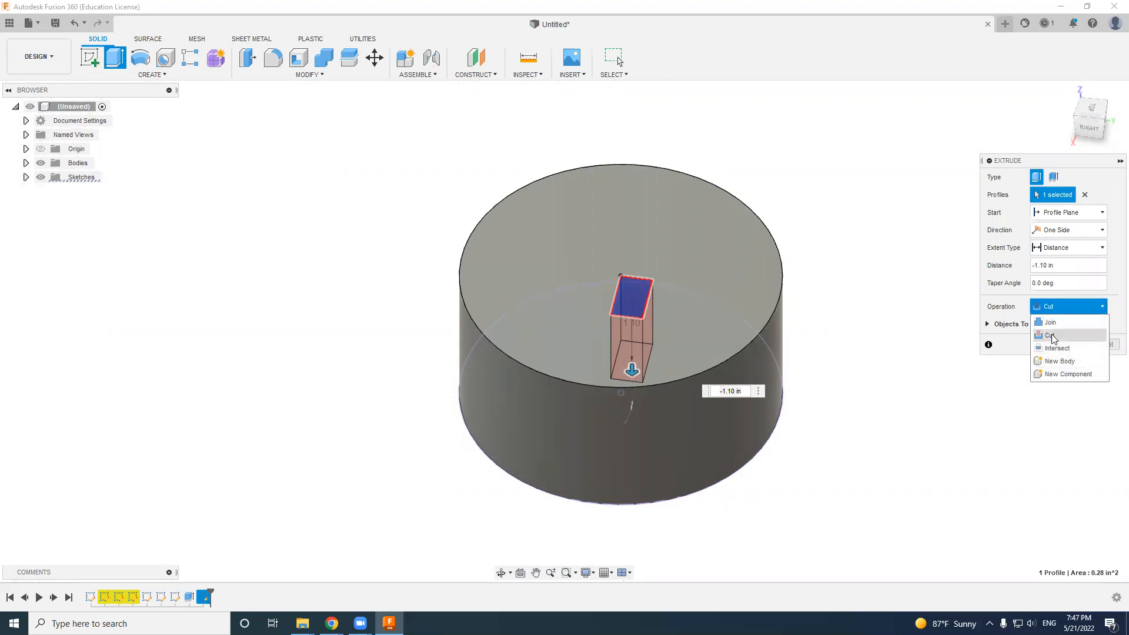
pyautogui.click(632, 371)
pyautogui.moveTo(631, 371); pyautogui.dragTo(632, 347)
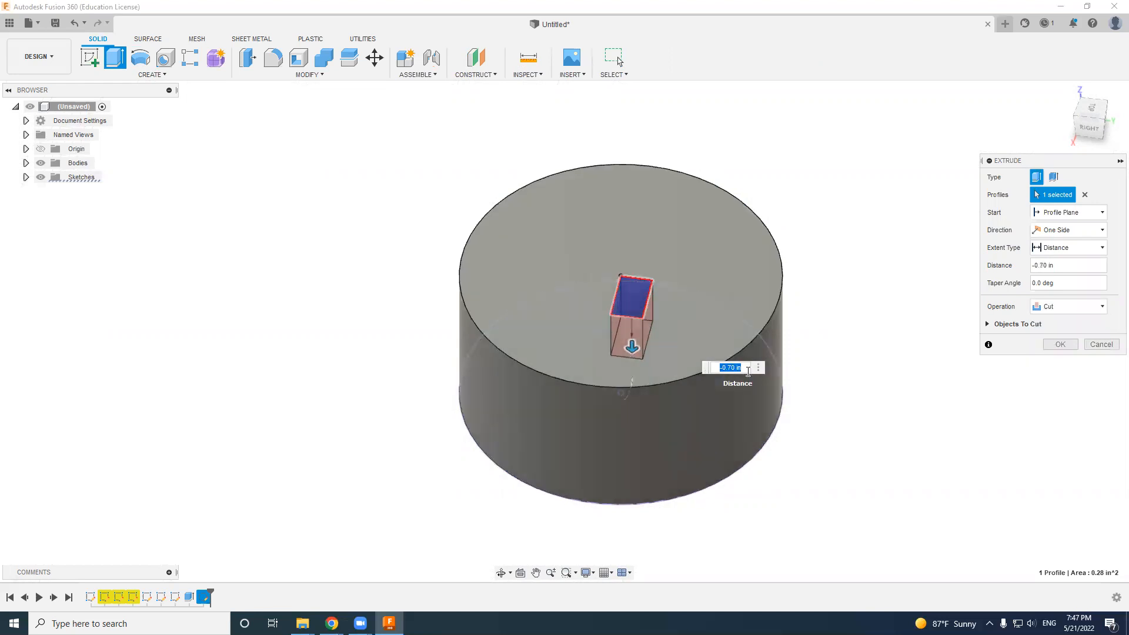
pyautogui.write('-1')
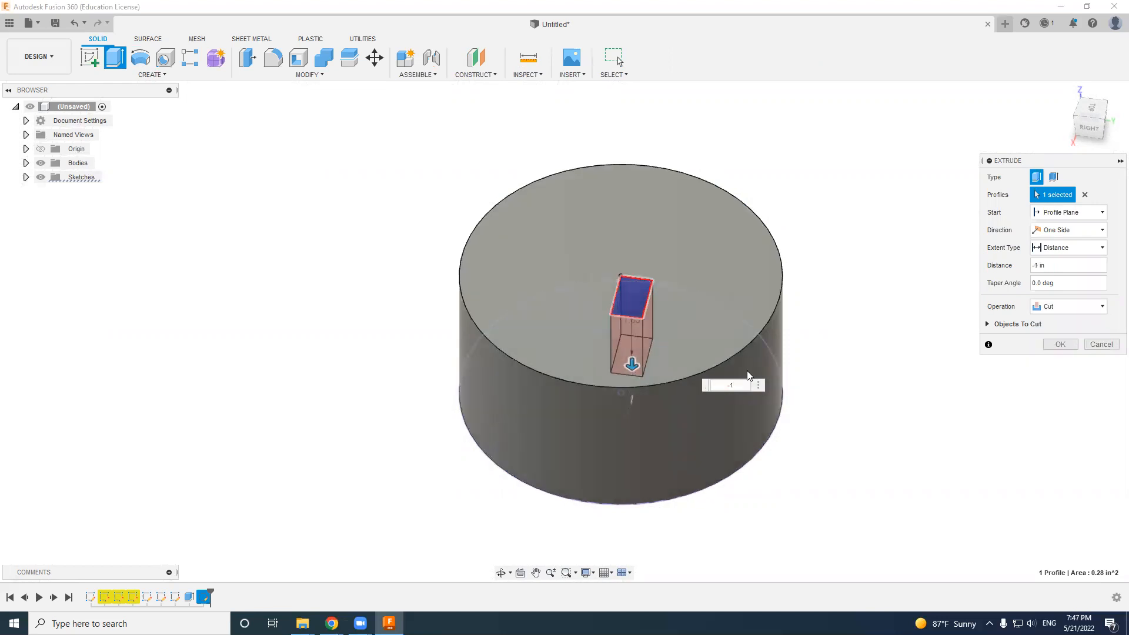
pyautogui.press('Return')
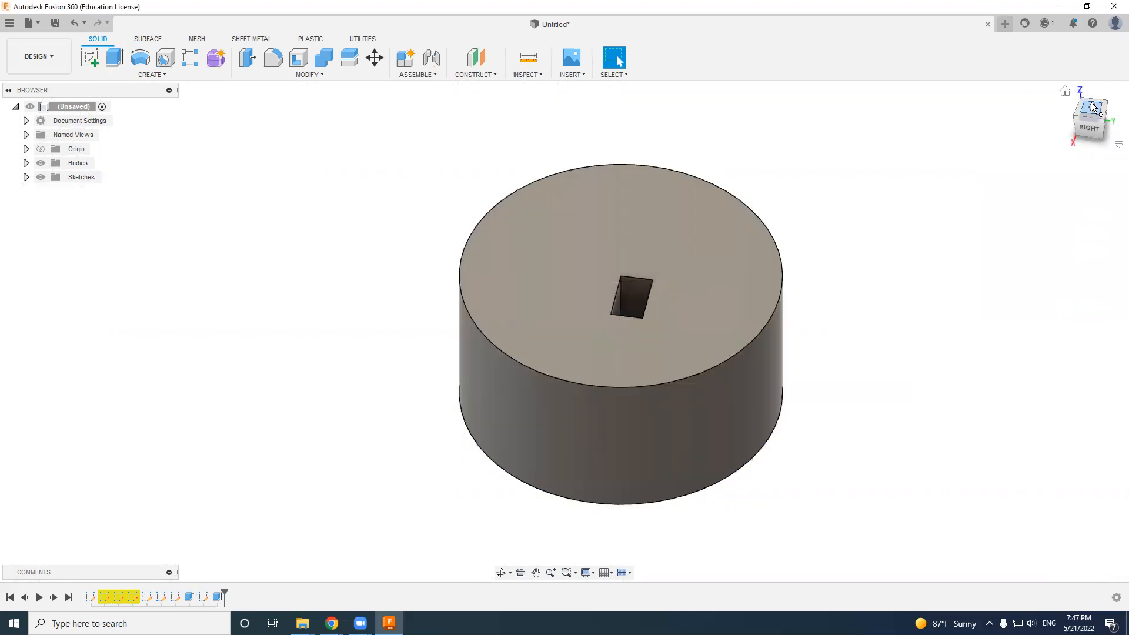
# - Start another sketch on the cylinder's top face, around the rectangular pocket
pyautogui.moveTo(1090, 138)
pyautogui.mouseDown()
pyautogui.moveTo(1085, 180)
pyautogui.moveTo(1092, 125)
pyautogui.moveTo(1091, 156)
pyautogui.moveTo(1092, 128)
pyautogui.moveTo(1092, 150)
pyautogui.moveTo(1092, 128)
pyautogui.moveTo(1092, 138)
pyautogui.mouseUp()
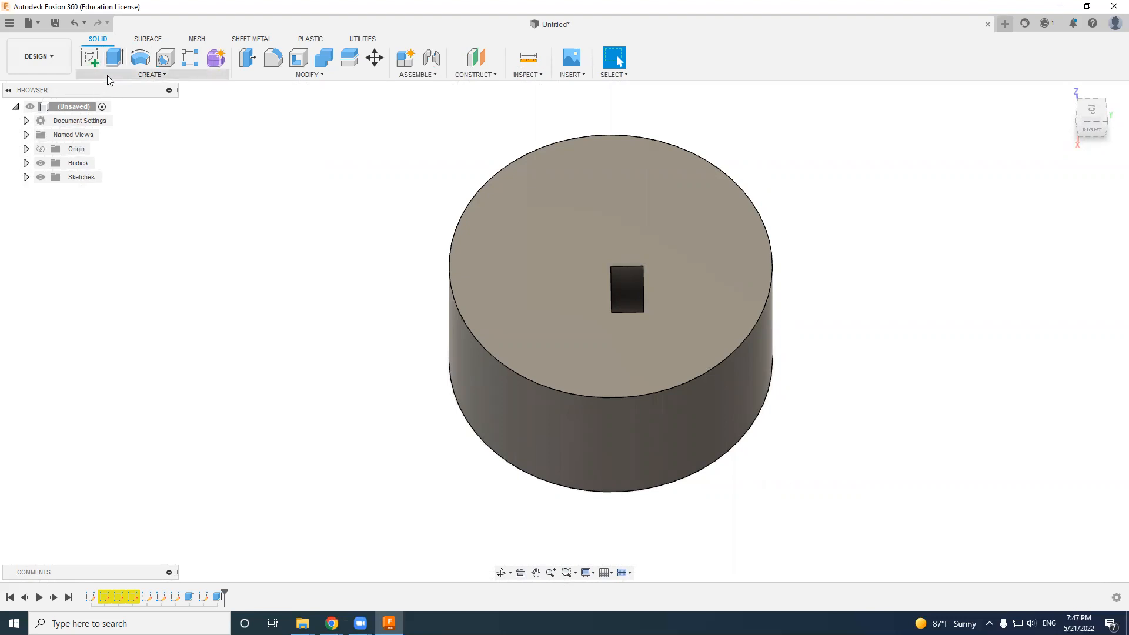
pyautogui.click(90, 59)
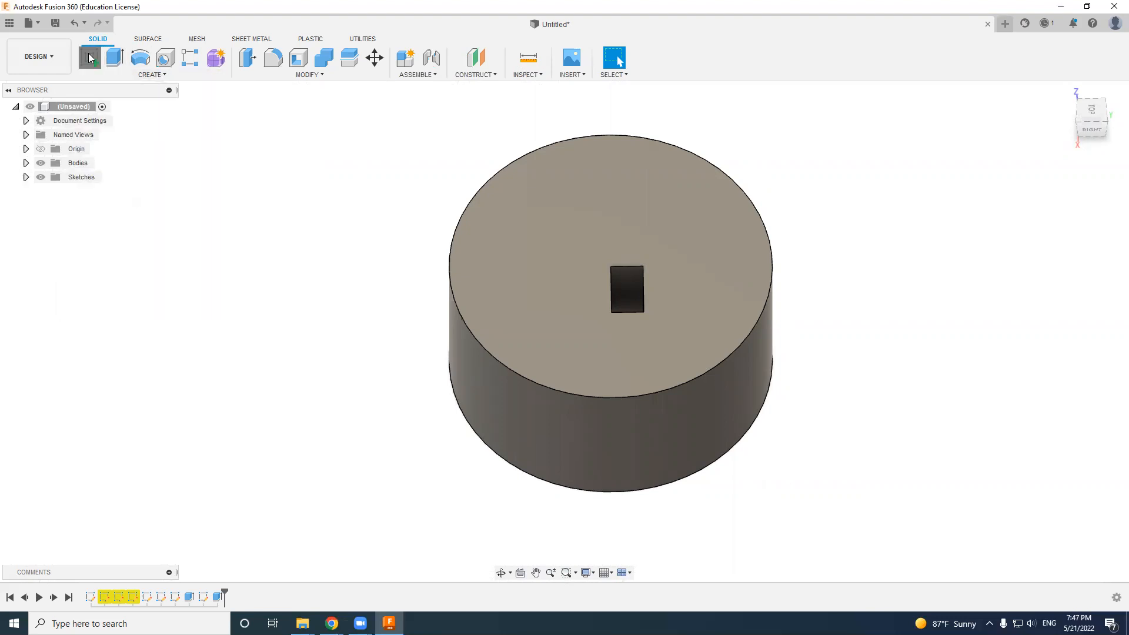
pyautogui.press('Escape')
pyautogui.click(556, 200)
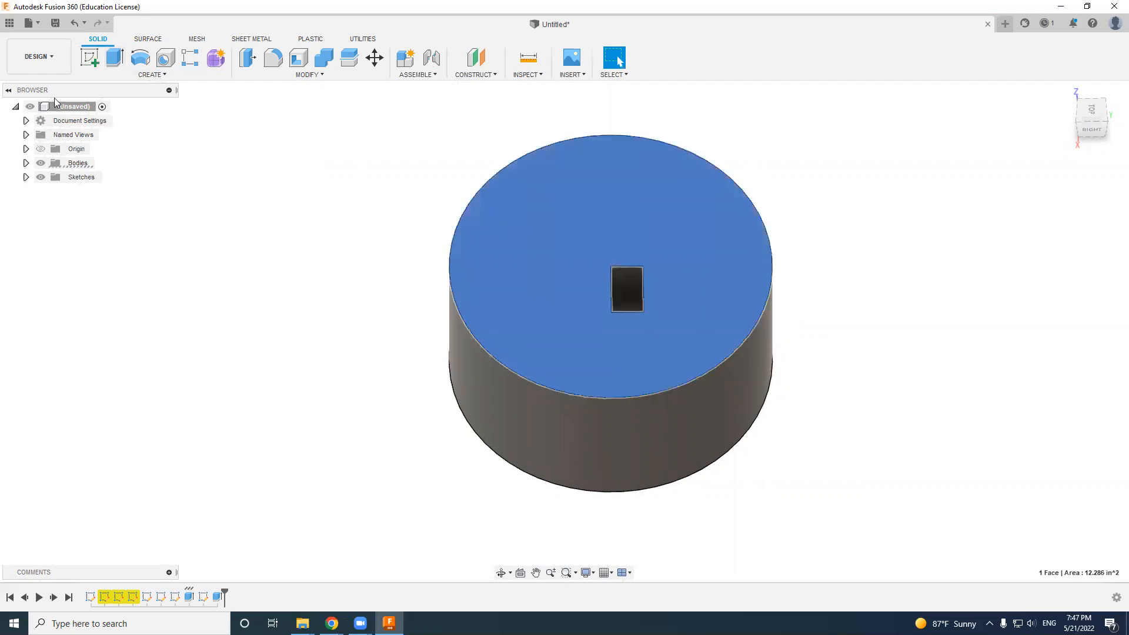
pyautogui.click(93, 57)
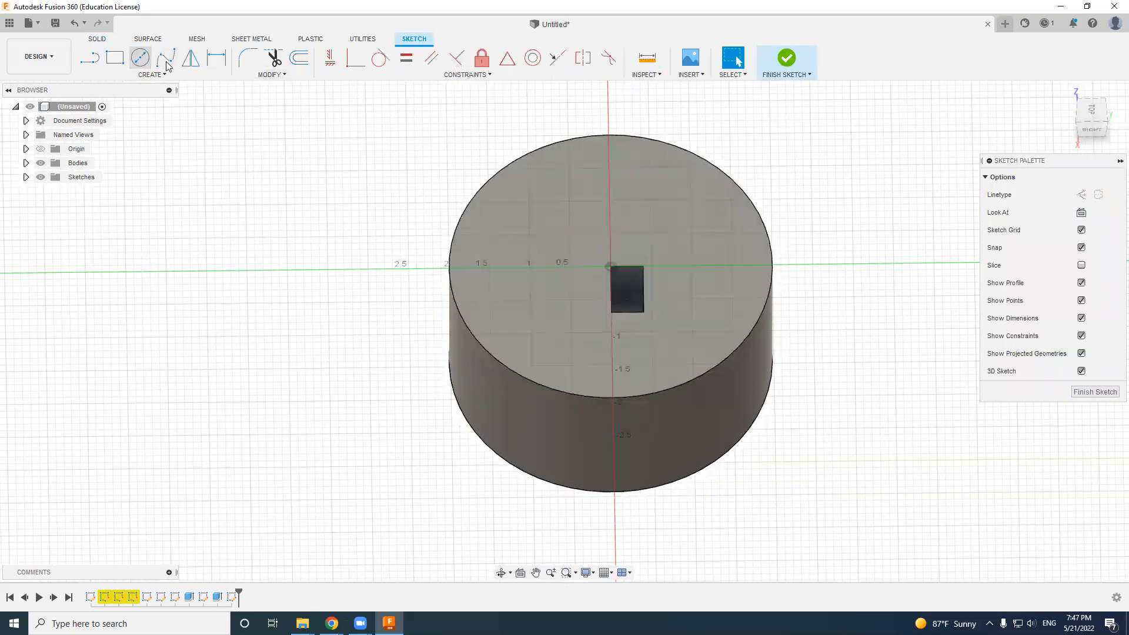
# - Sketch a circle about 0.2 in in diameter on the top face, between the rectangular pocket and the cylinder's rim
pyautogui.press('c')
pyautogui.click(536, 181)
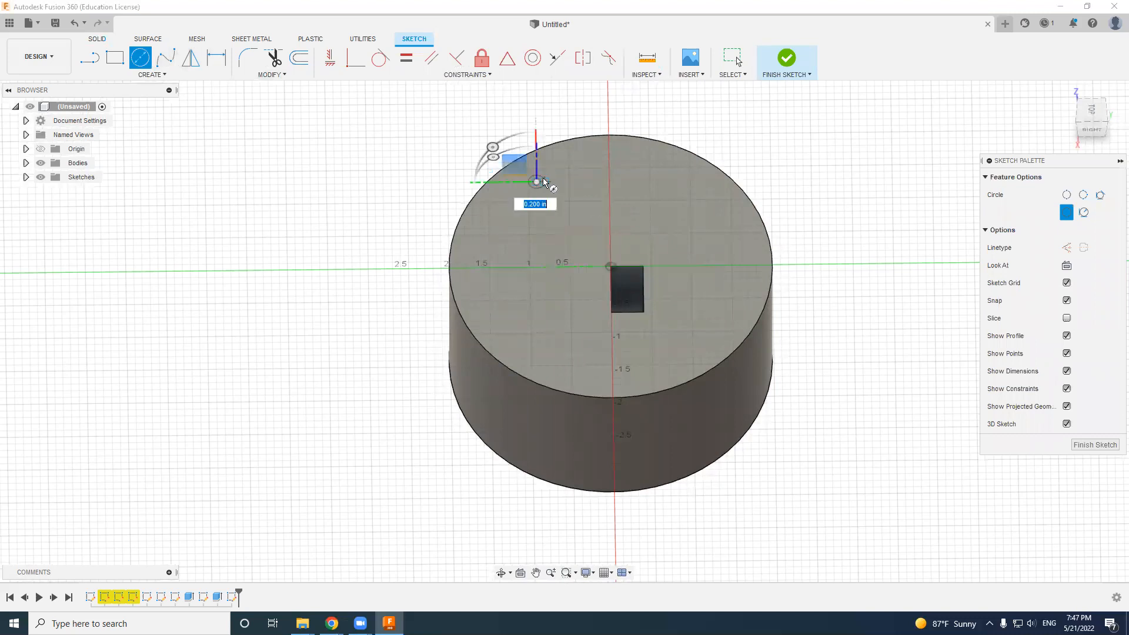
pyautogui.press('Escape')
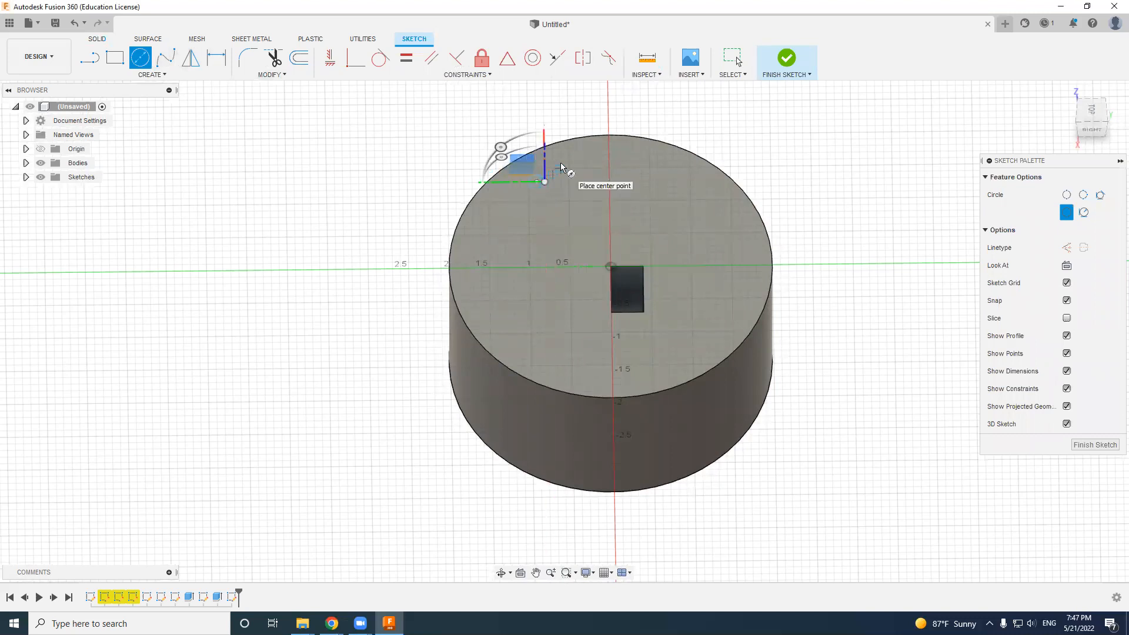
pyautogui.press('Escape')
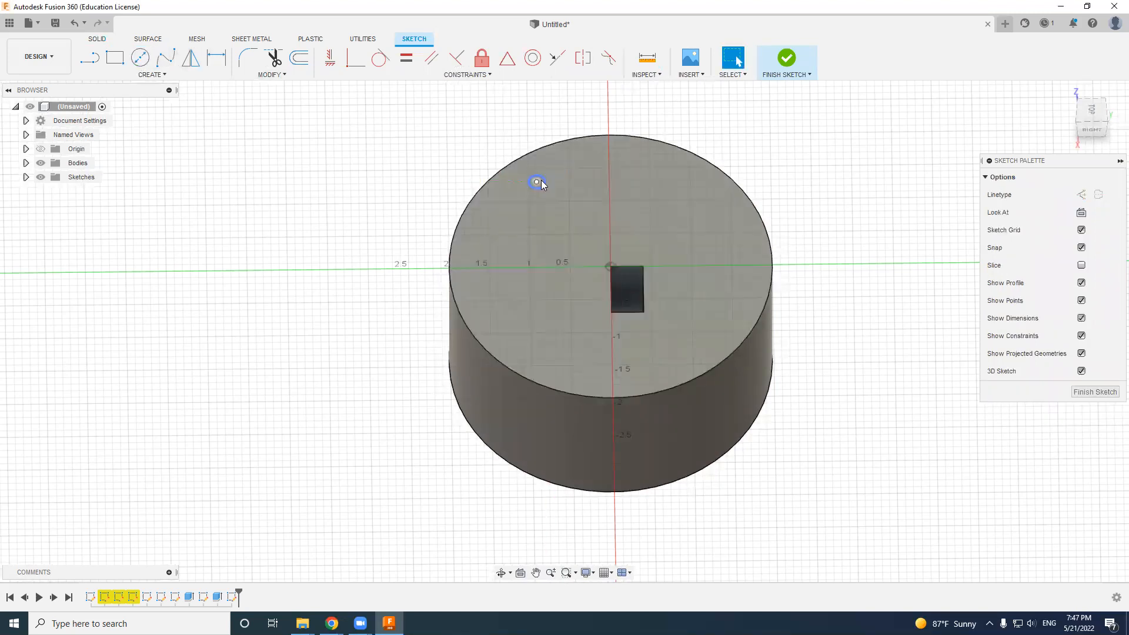
# - Extrude the small circle's profile -0.5 in to cut a round hole into the cylinder
pyautogui.click(539, 183)
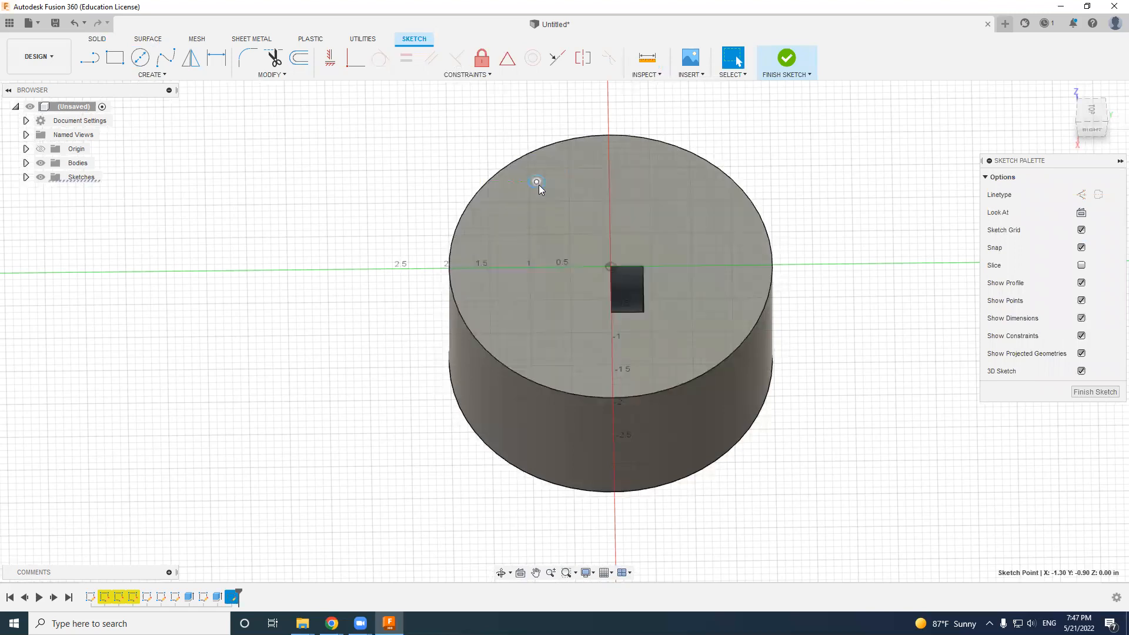
pyautogui.scroll(-2, 539, 183)
pyautogui.scroll(5, 539, 183)
pyautogui.click(554, 204)
pyautogui.click(97, 39)
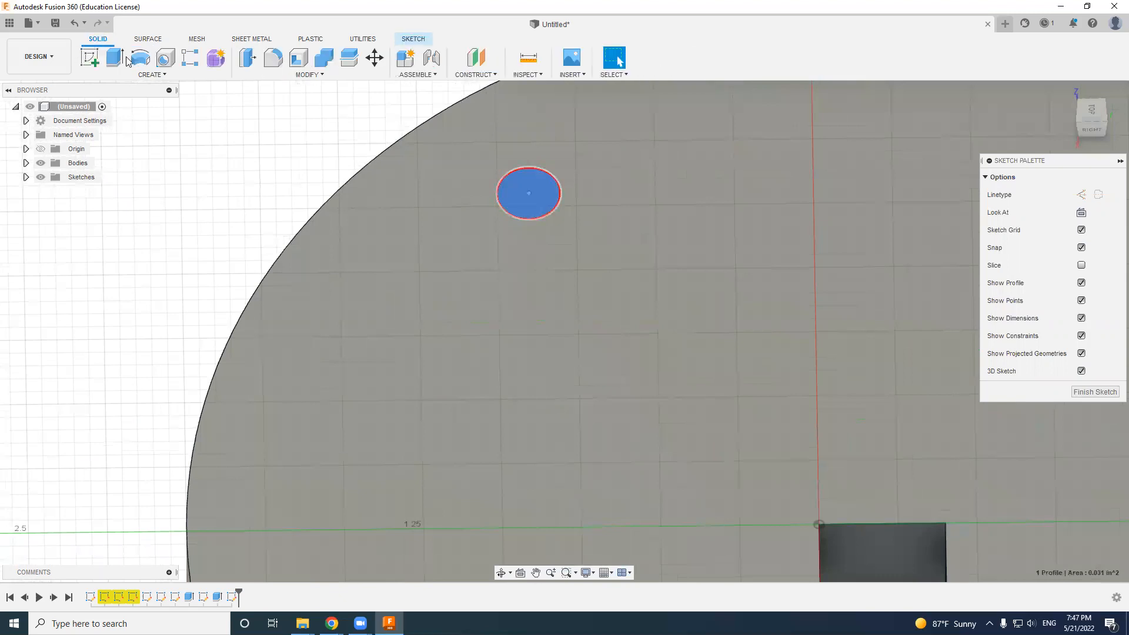
pyautogui.click(115, 57)
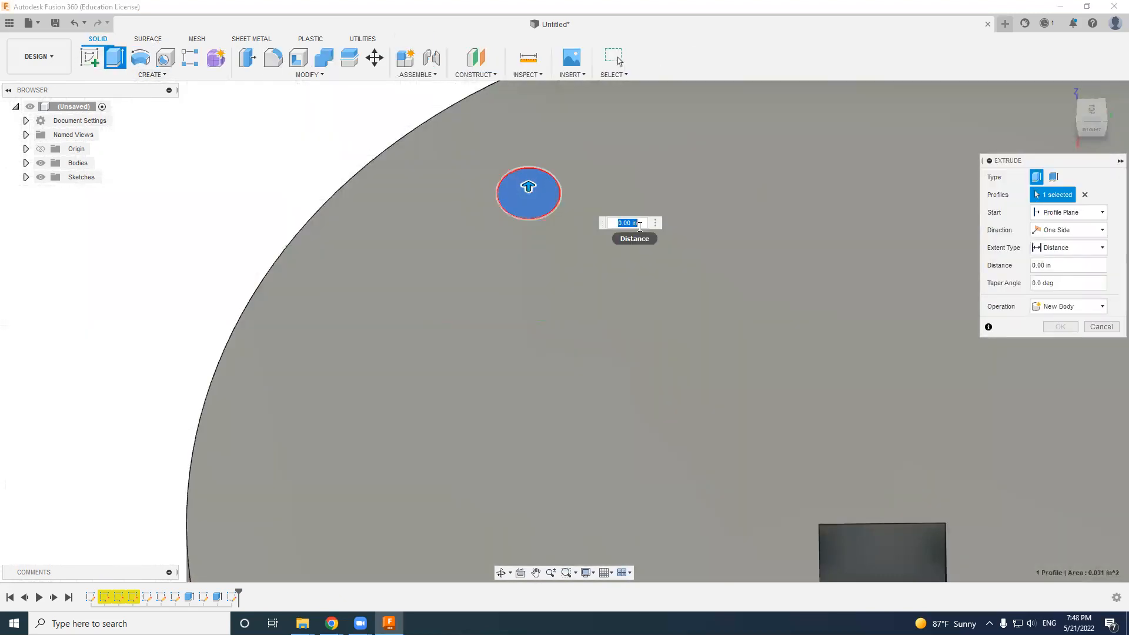
pyautogui.write('-0.5')
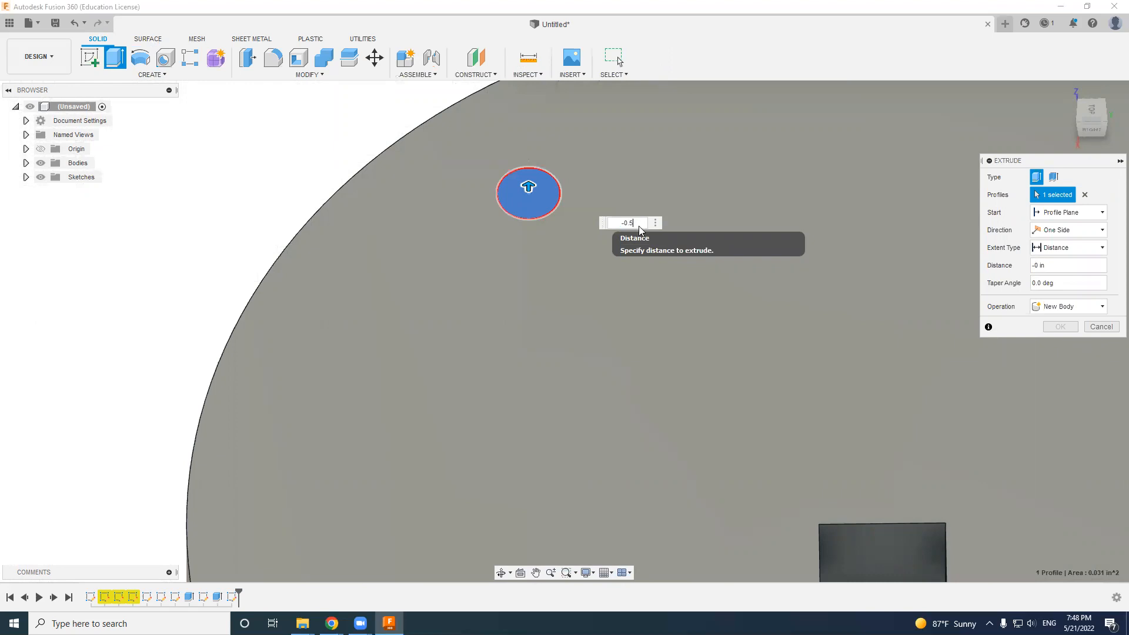
pyautogui.press('Return')
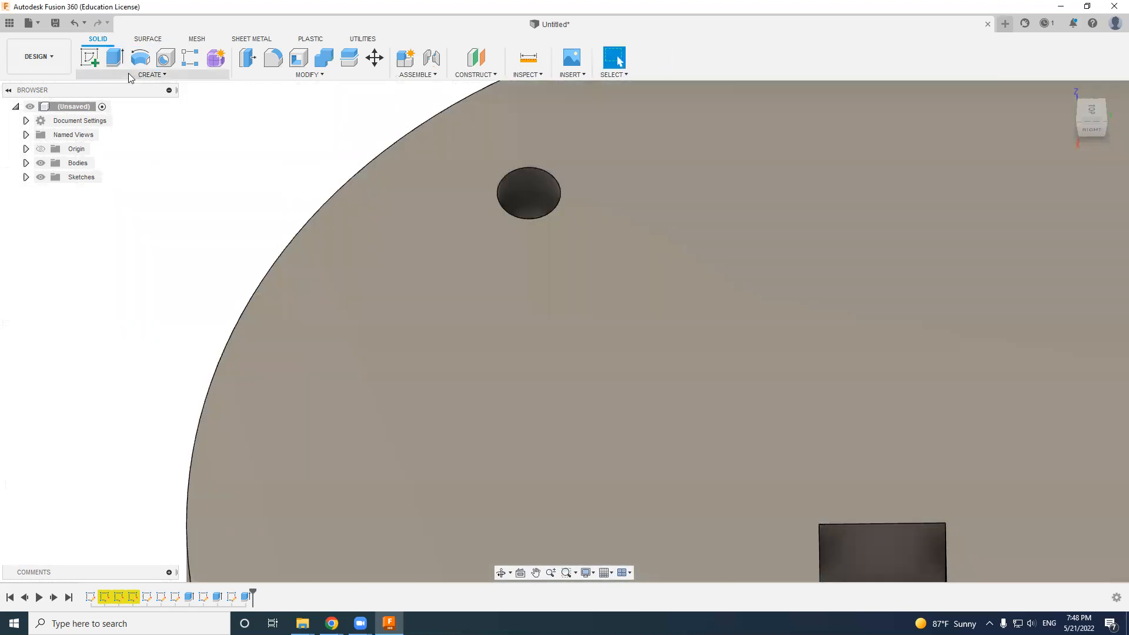
# - Begin a Thread on the small hole's cylindrical face, using ANSI Unified Screw Threads and a size of 0.164(#8) in
pyautogui.click(157, 76)
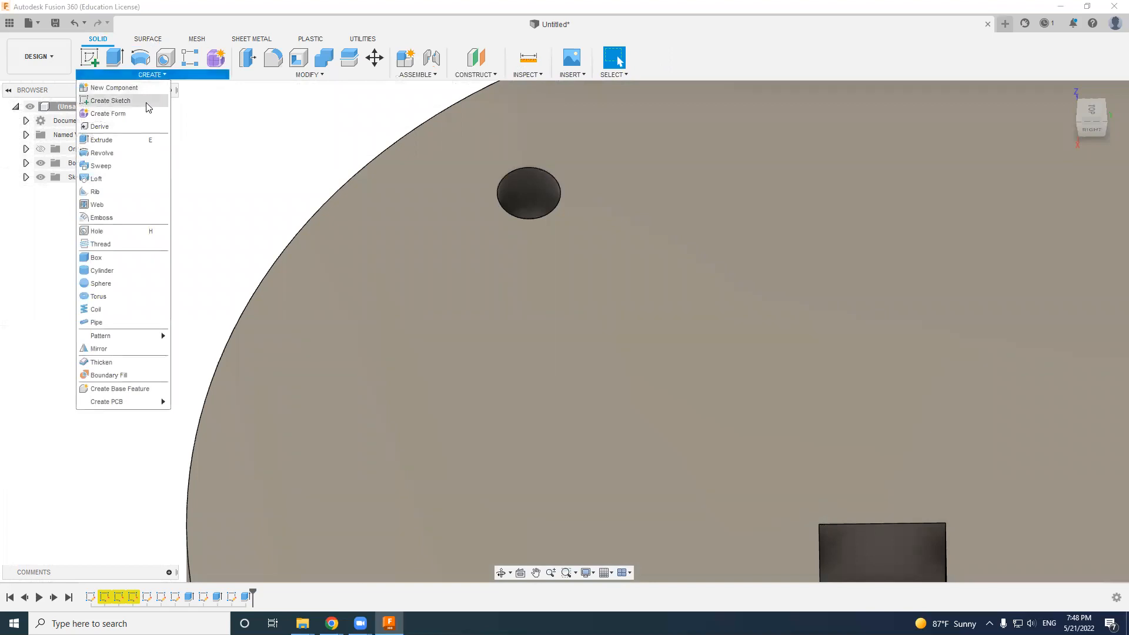
pyautogui.click(105, 246)
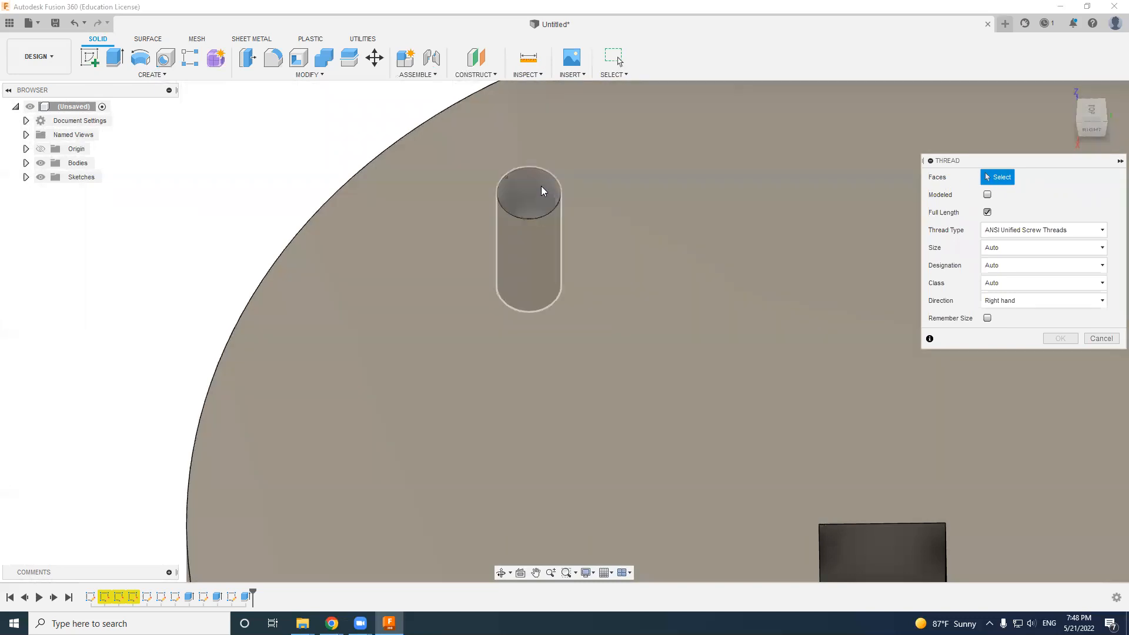
pyautogui.click(518, 189)
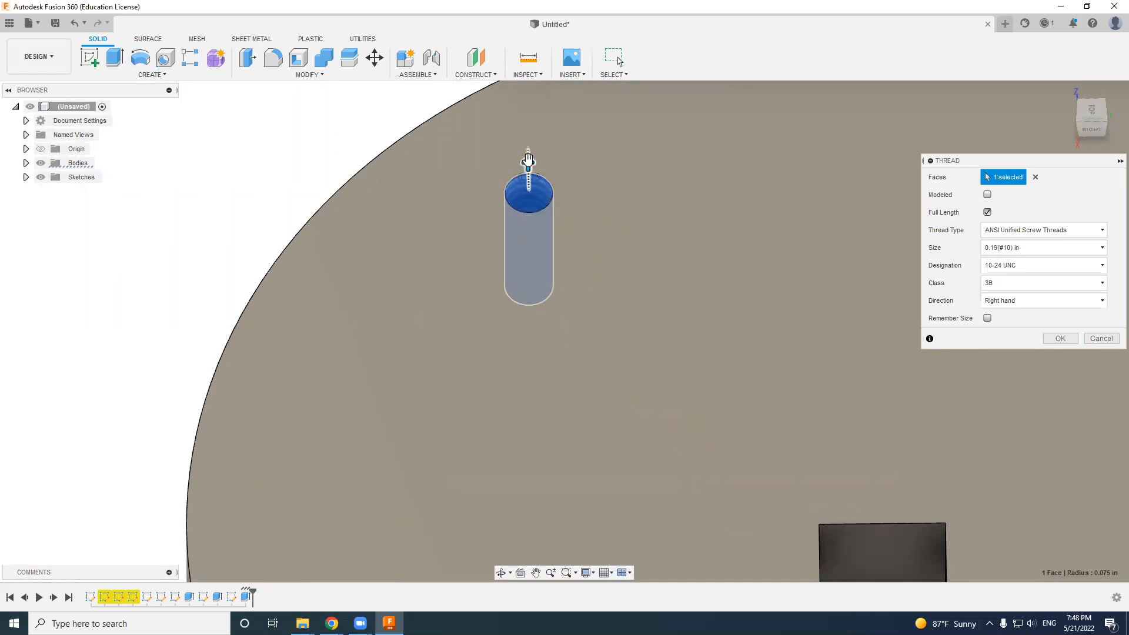
pyautogui.moveTo(527, 164); pyautogui.dragTo(533, 169)
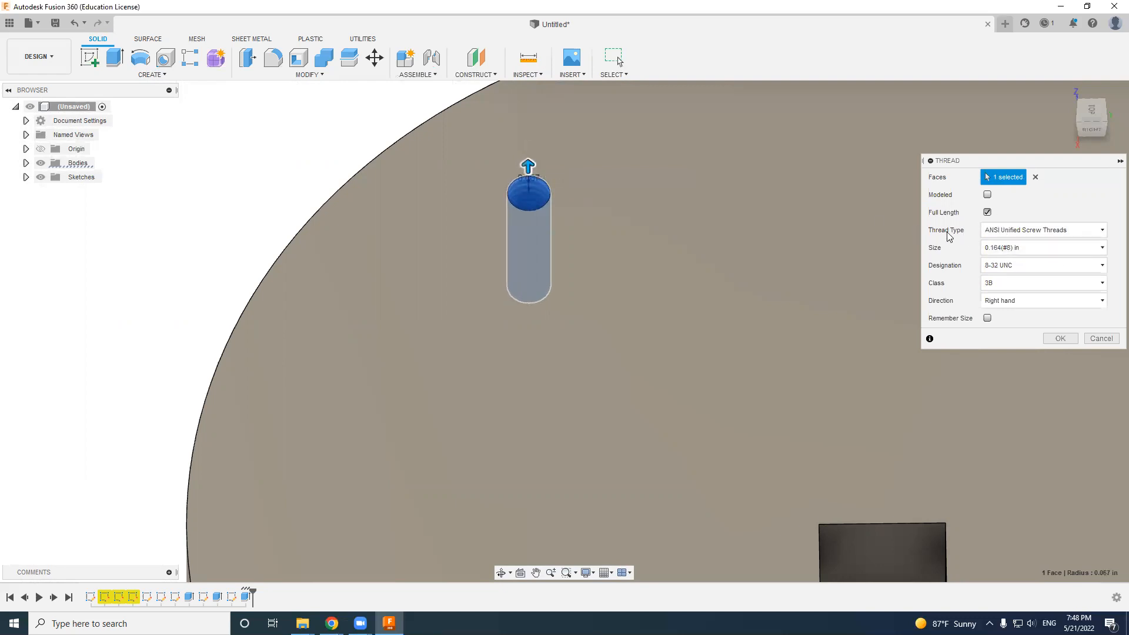
pyautogui.click(1033, 235)
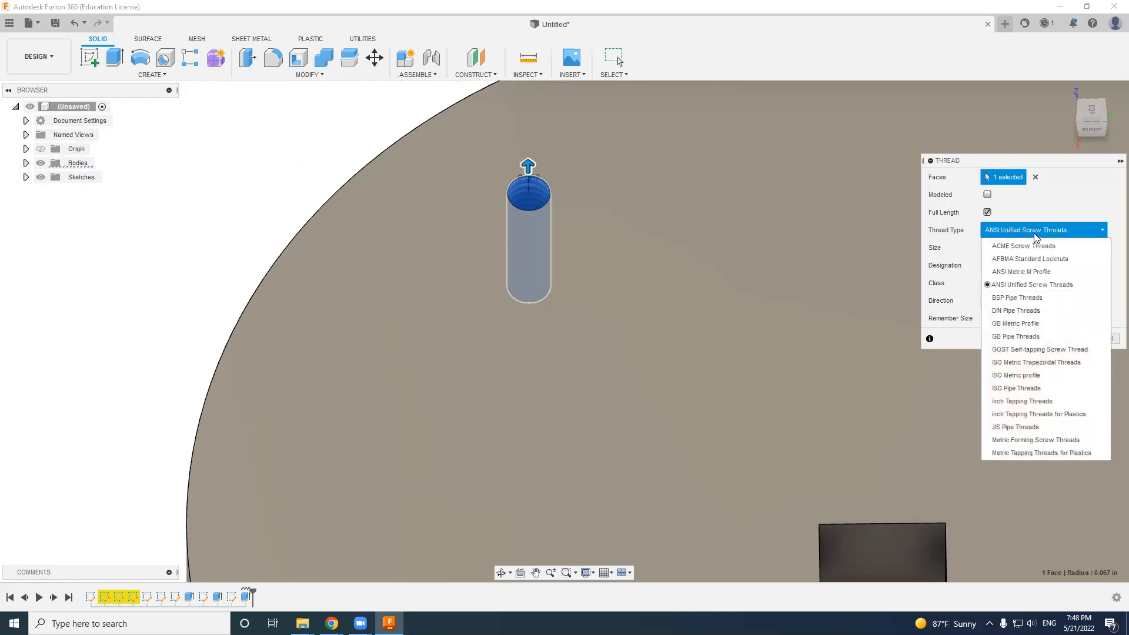
pyautogui.click(1004, 286)
# - Set the thread size to 0.125(#5) in with designation 5-40 UNC and apply the thread to the hole
pyautogui.click(1021, 248)
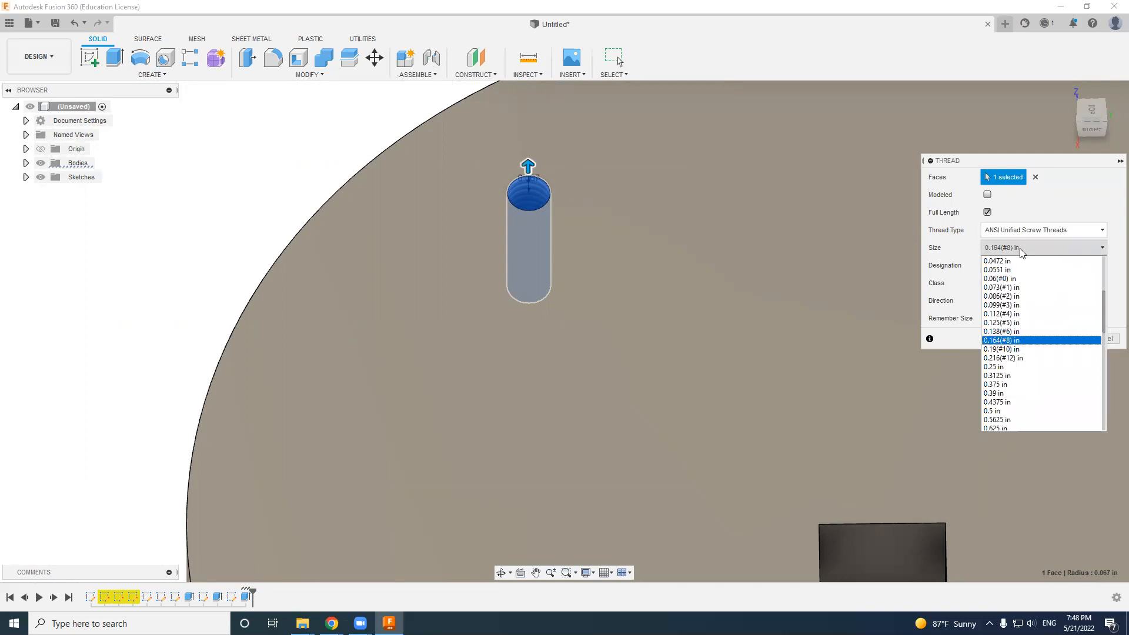
pyautogui.click(1008, 323)
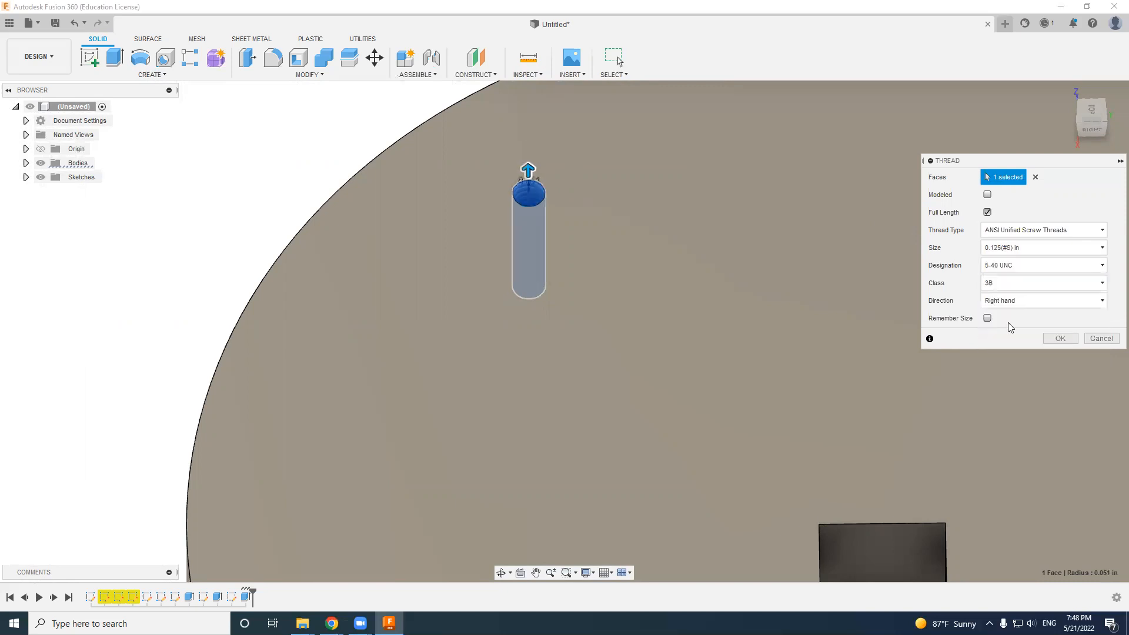
pyautogui.click(1012, 247)
pyautogui.click(1020, 354)
pyautogui.click(1022, 247)
pyautogui.click(1008, 323)
pyautogui.click(1058, 341)
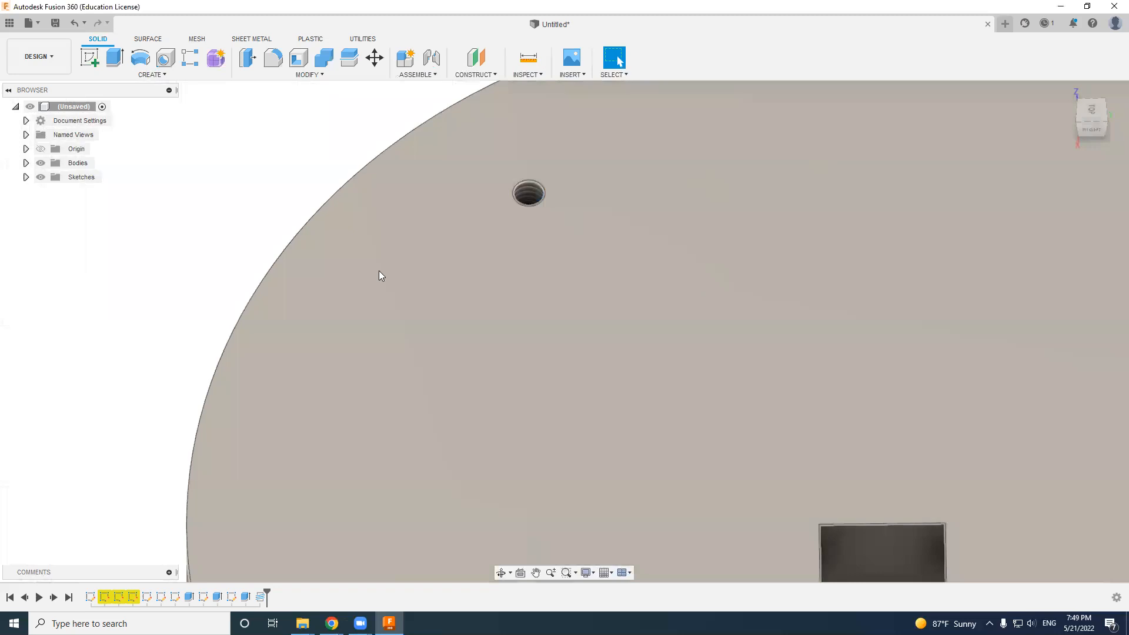
pyautogui.scroll(10, 528, 191)
pyautogui.scroll(-10, 535, 198)
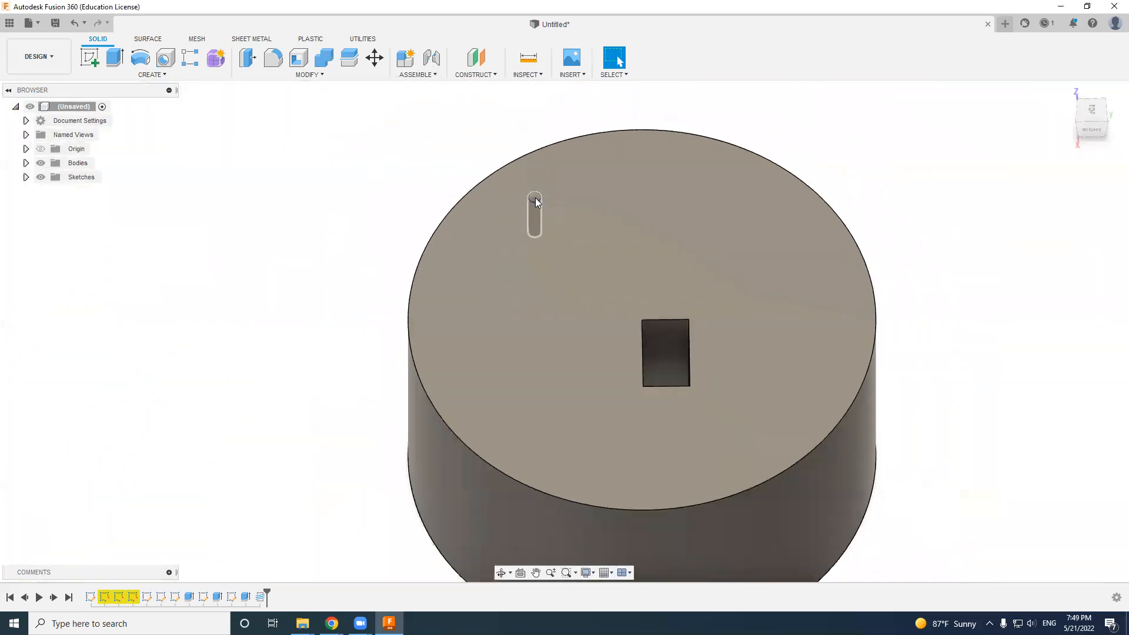
pyautogui.scroll(2, 608, 228)
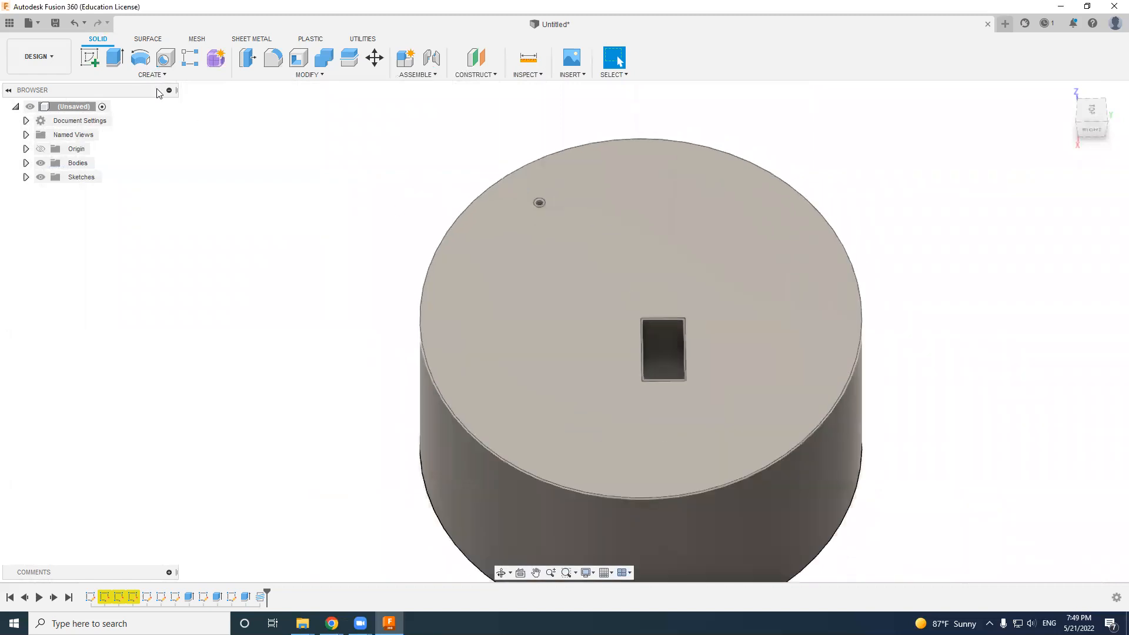
pyautogui.click(155, 74)
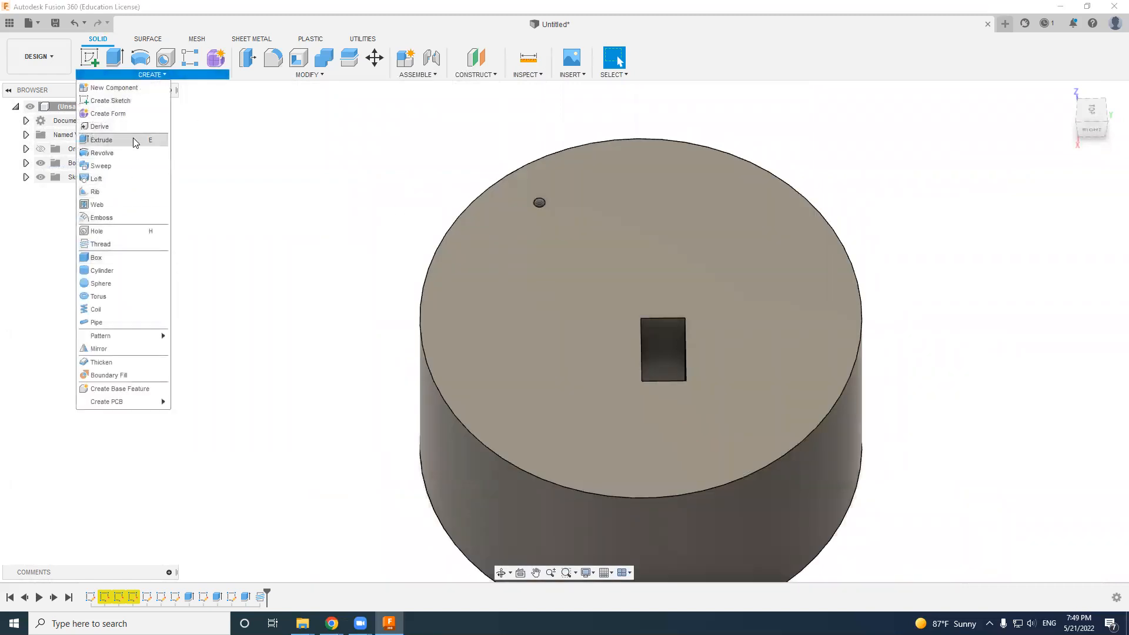
pyautogui.scroll(1, 263, 255)
pyautogui.scroll(-3, 263, 255)
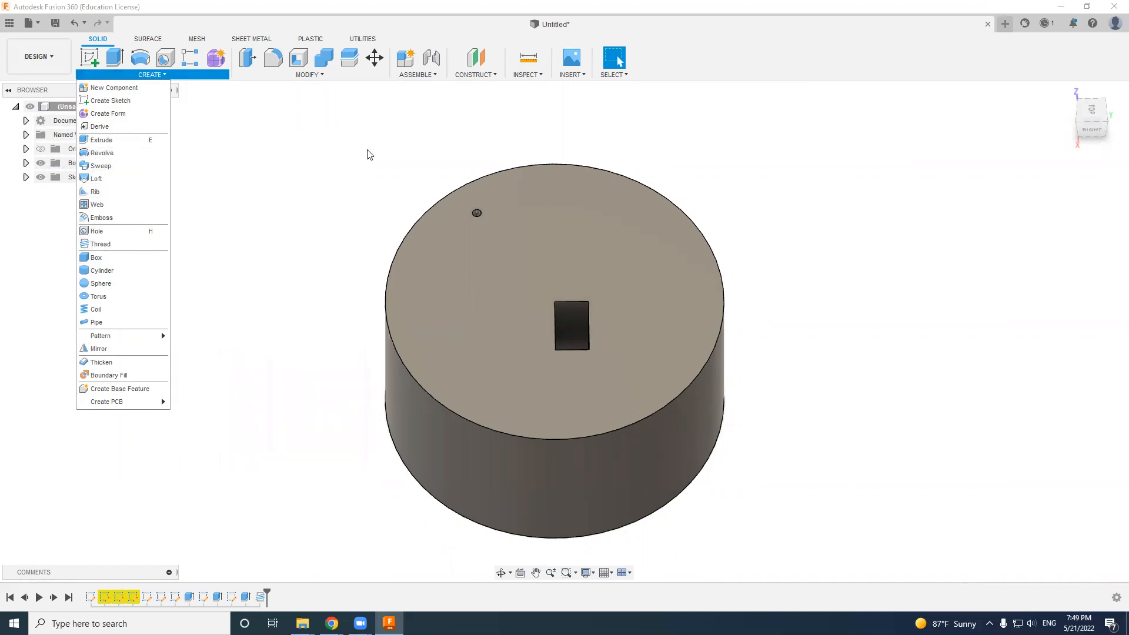
# - Delete the whole cylinder body together with the features that reference it
pyautogui.scroll(-2, 376, 207)
pyautogui.moveTo(301, 152); pyautogui.dragTo(856, 541)
pyautogui.press('Delete')
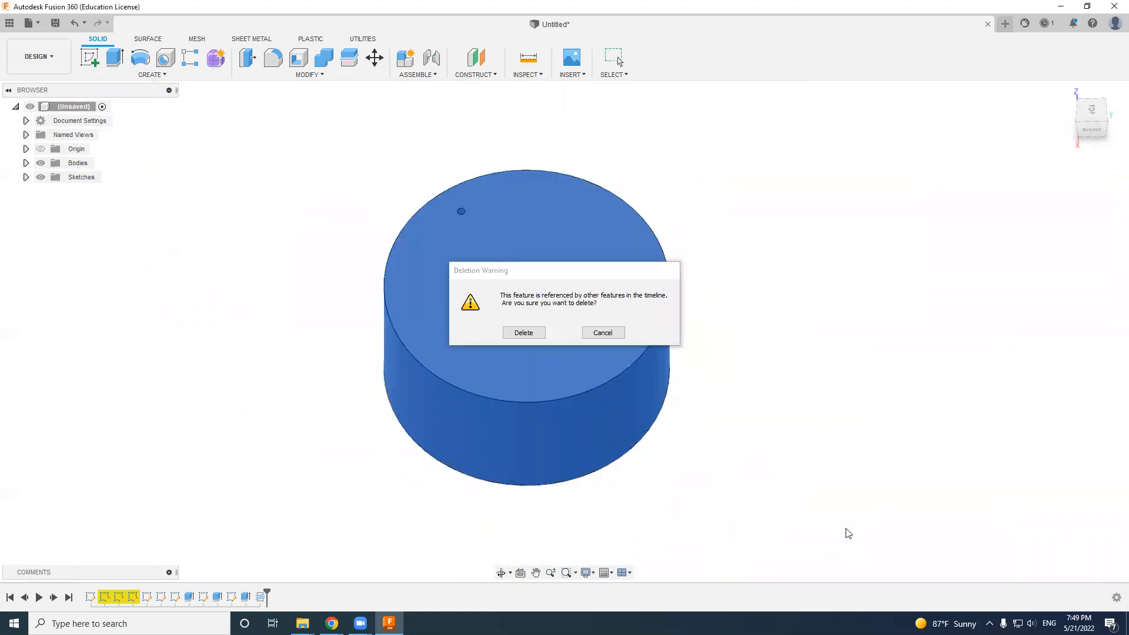
pyautogui.click(538, 334)
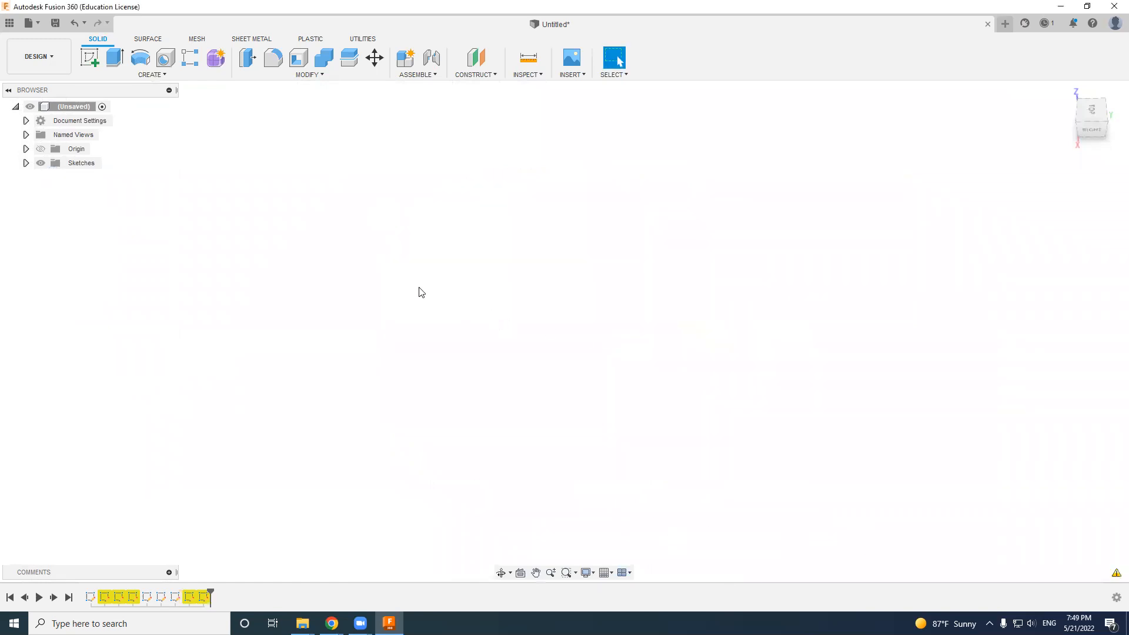
# - Create a new sketch on the vertical XZ origin plane and view it from the front
pyautogui.click(89, 58)
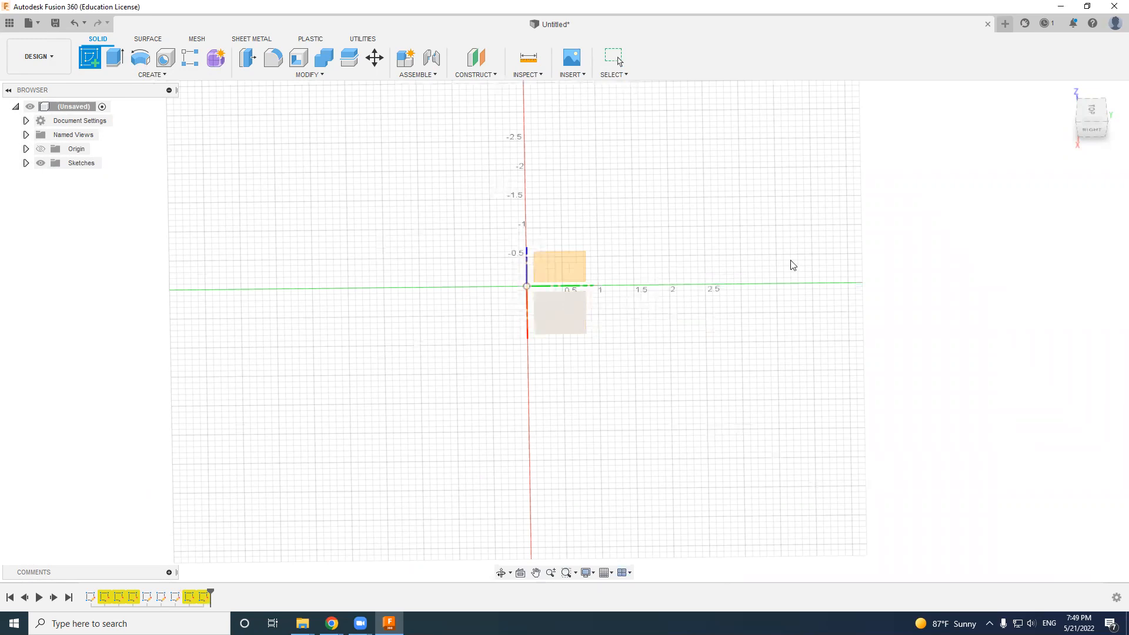
pyautogui.moveTo(1097, 116)
pyautogui.mouseDown()
pyautogui.moveTo(1118, 106)
pyautogui.moveTo(1113, 88)
pyautogui.moveTo(1089, 80)
pyautogui.moveTo(1091, 118)
pyautogui.moveTo(1102, 90)
pyautogui.mouseUp()
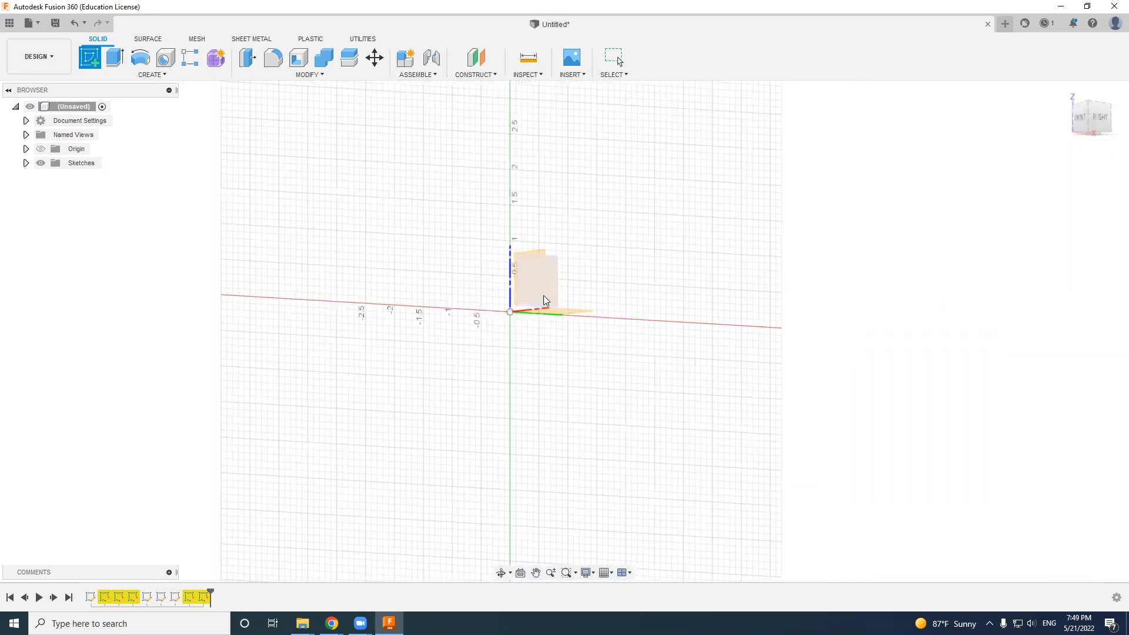
pyautogui.click(532, 276)
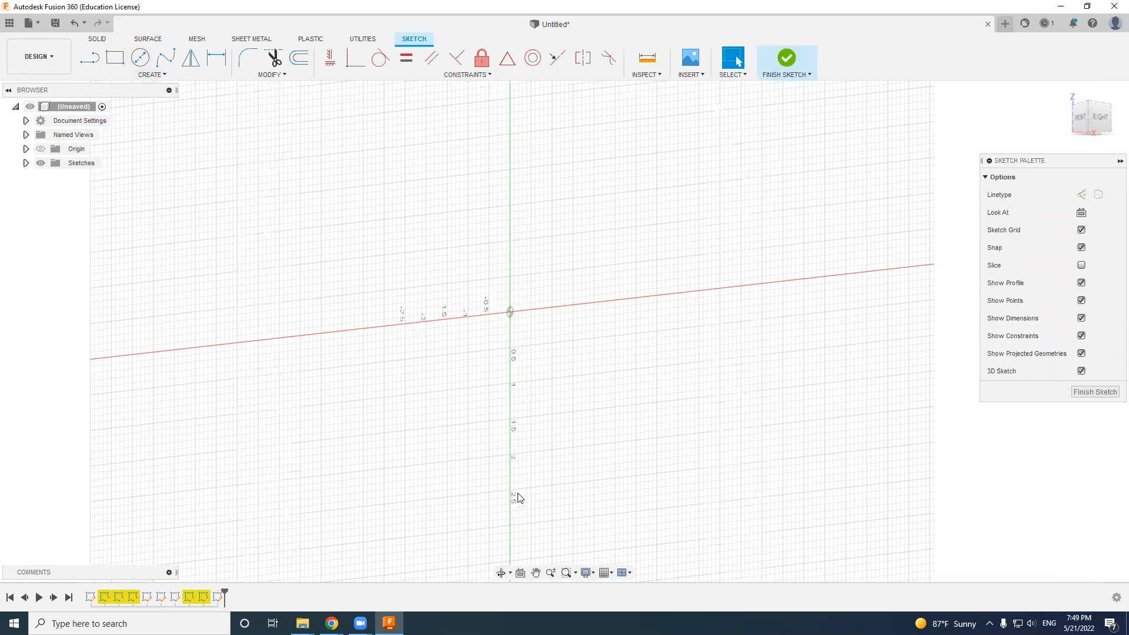
pyautogui.moveTo(1089, 116); pyautogui.dragTo(1099, 118)
pyautogui.click(1084, 119)
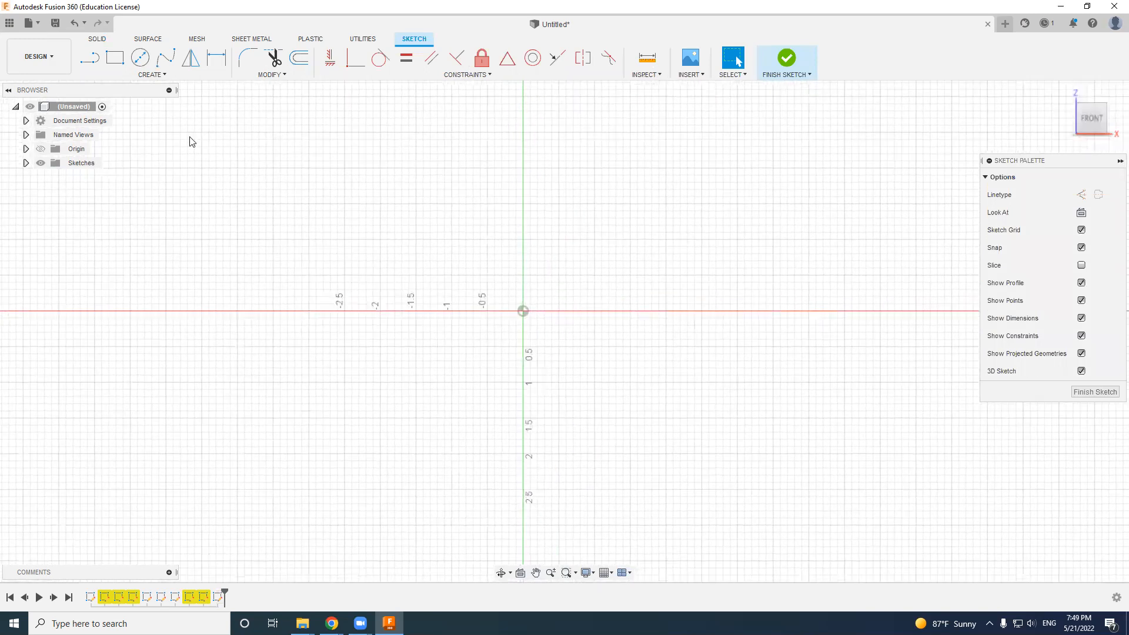
# - Sketch a vertical line 1.3 in long up from the origin and a horizontal line about 1.5 in long along the positive X axis
pyautogui.click(92, 62)
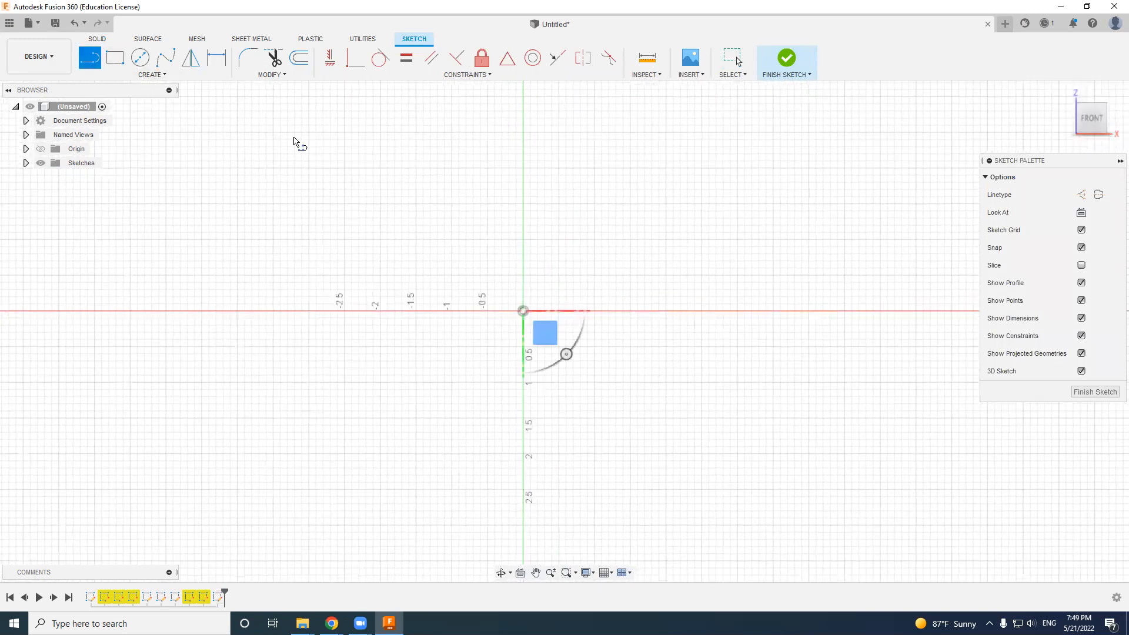
pyautogui.click(523, 311)
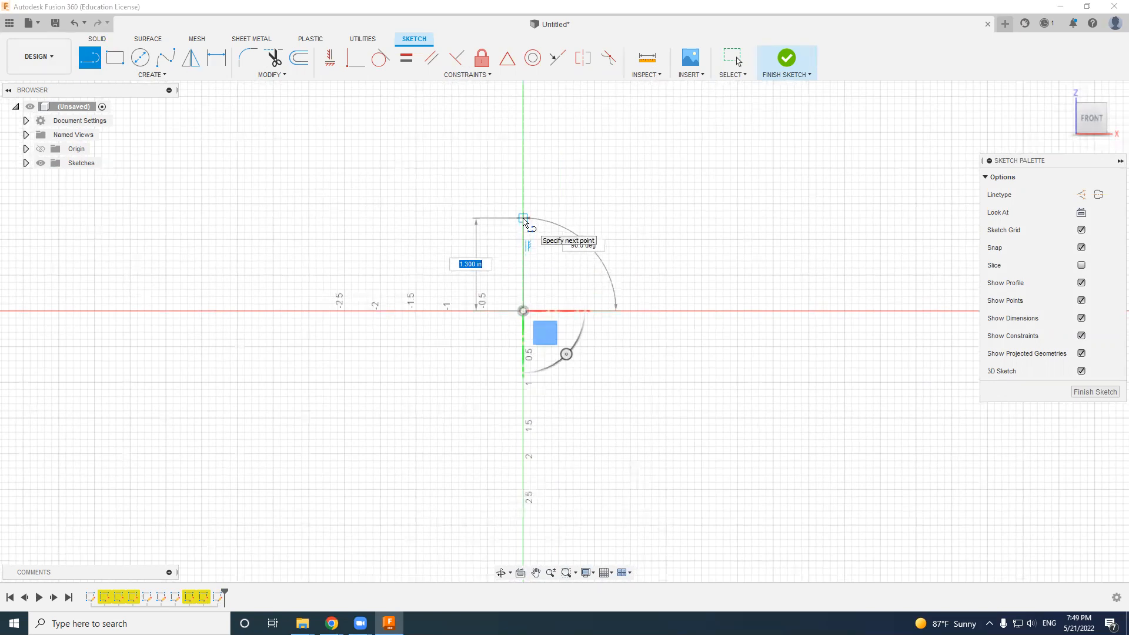
pyautogui.click(524, 219)
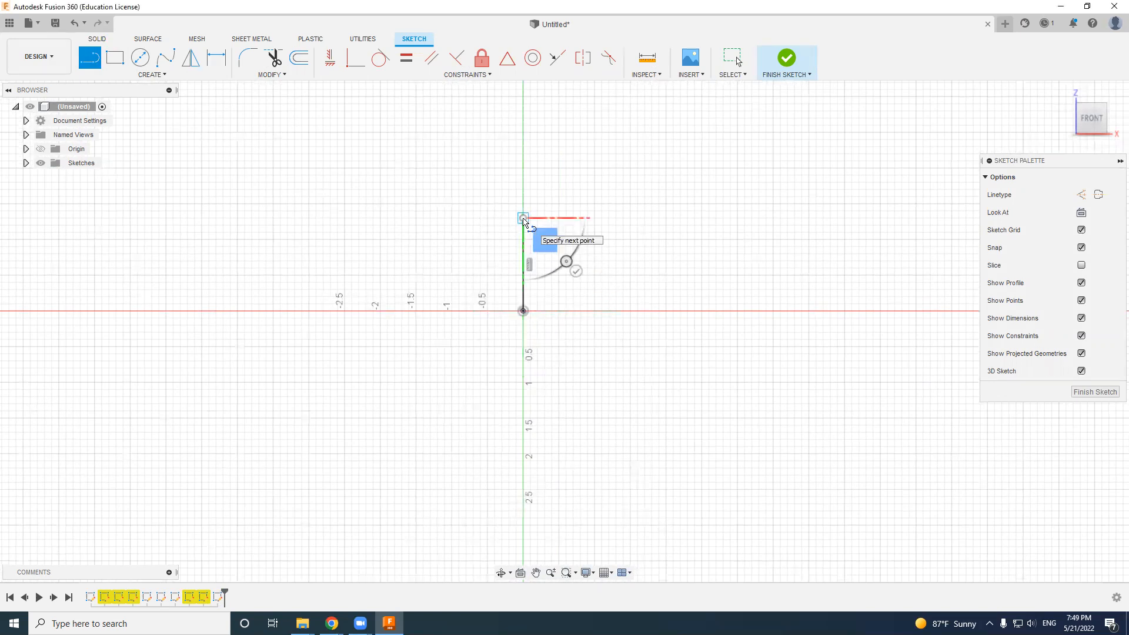
pyautogui.press('Escape')
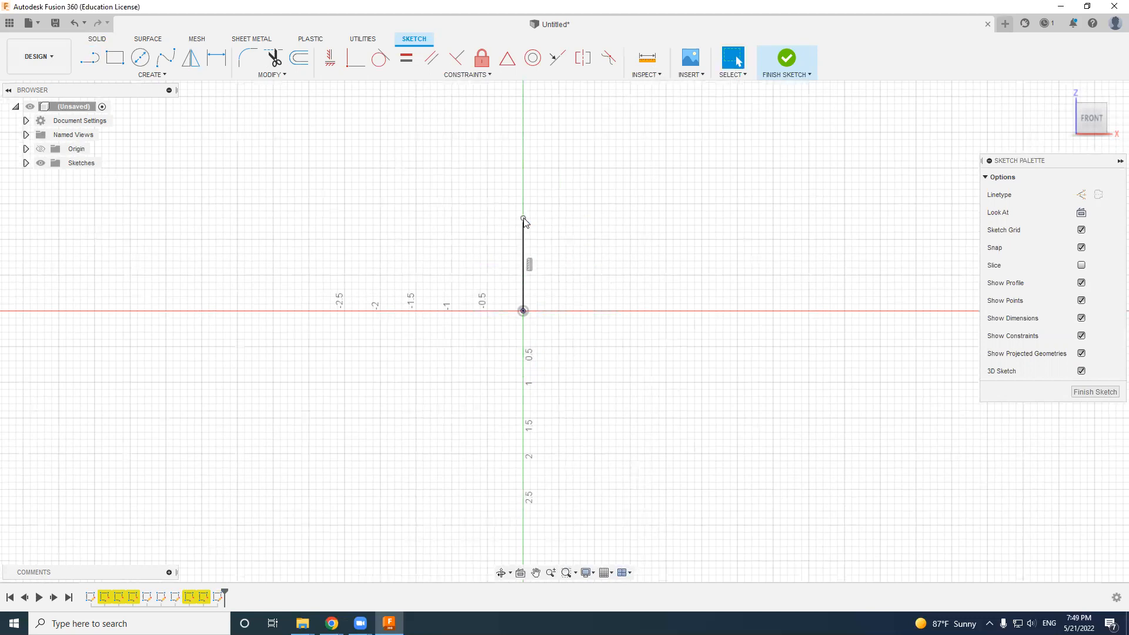
pyautogui.press('l')
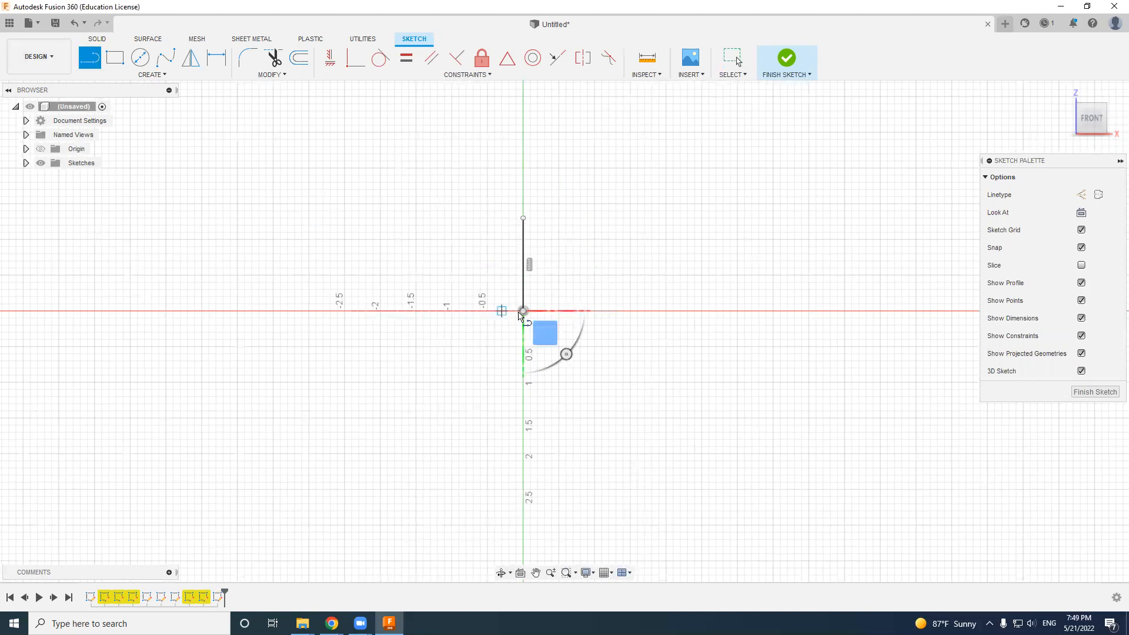
pyautogui.click(523, 310)
pyautogui.click(630, 311)
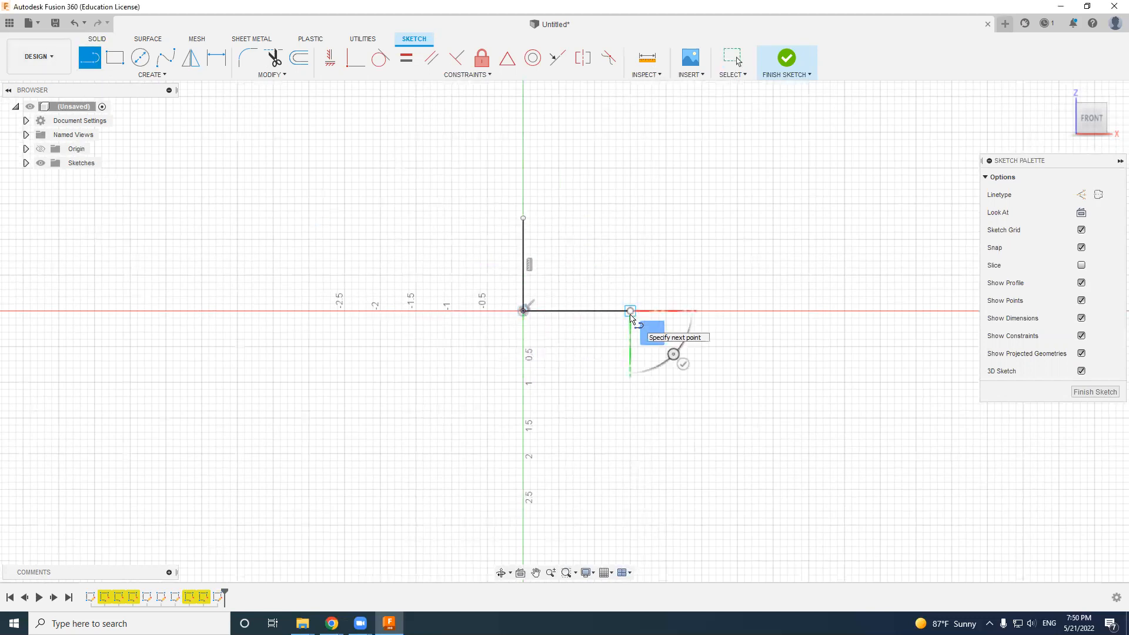
pyautogui.press('Escape')
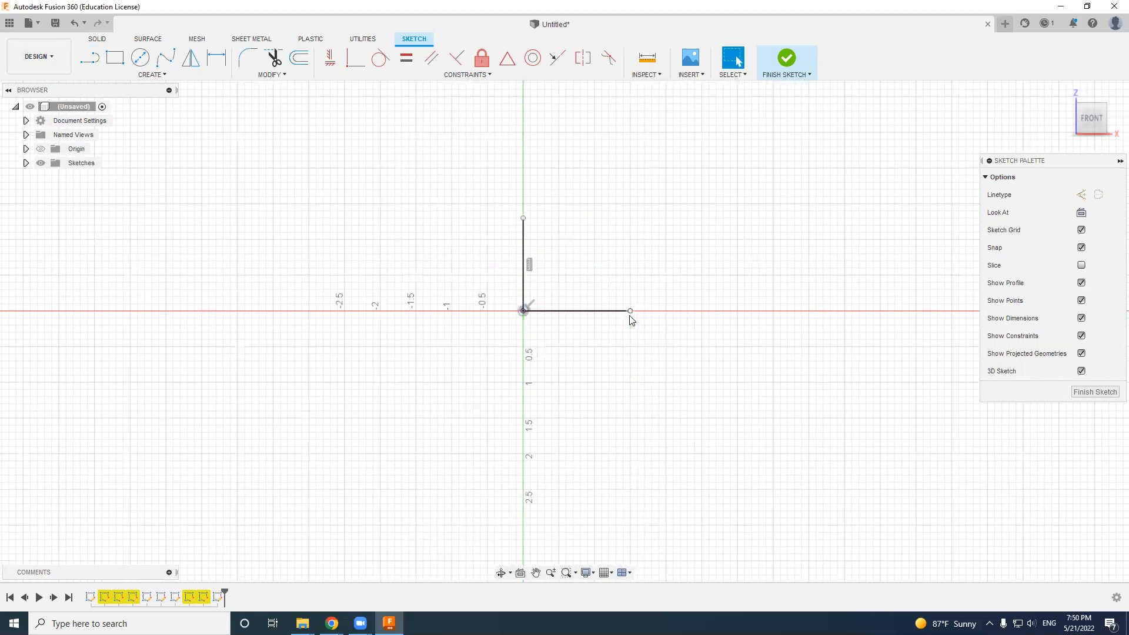
# - Close the profile with a wavy nine-point fit point spline from the vertical line's upper end to the horizontal line's outer end
pyautogui.click(166, 59)
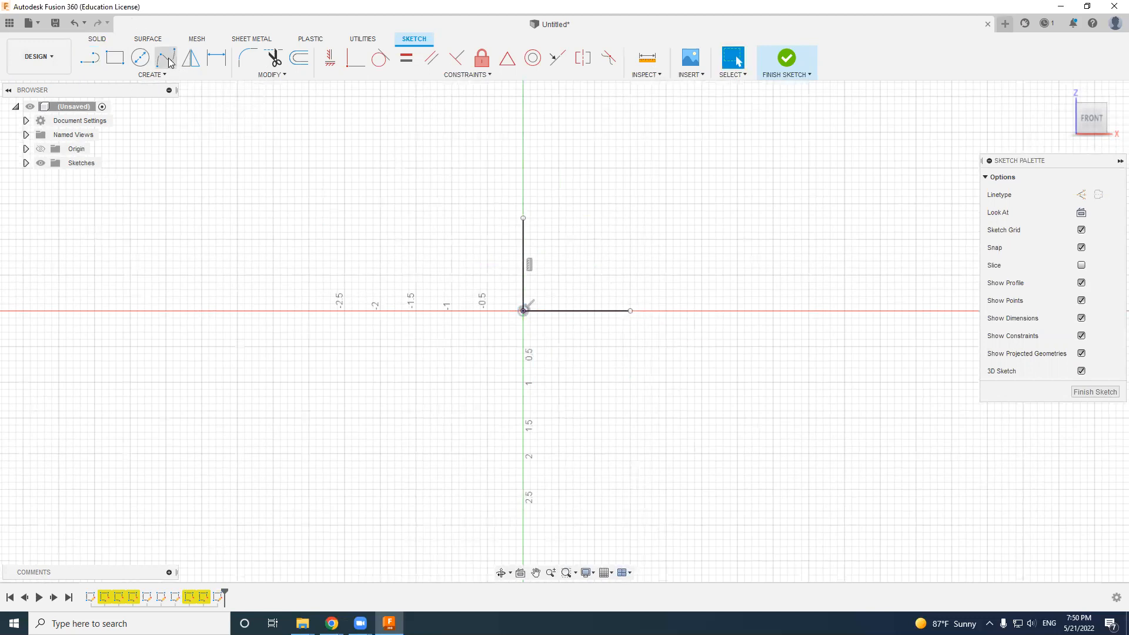
pyautogui.click(523, 218)
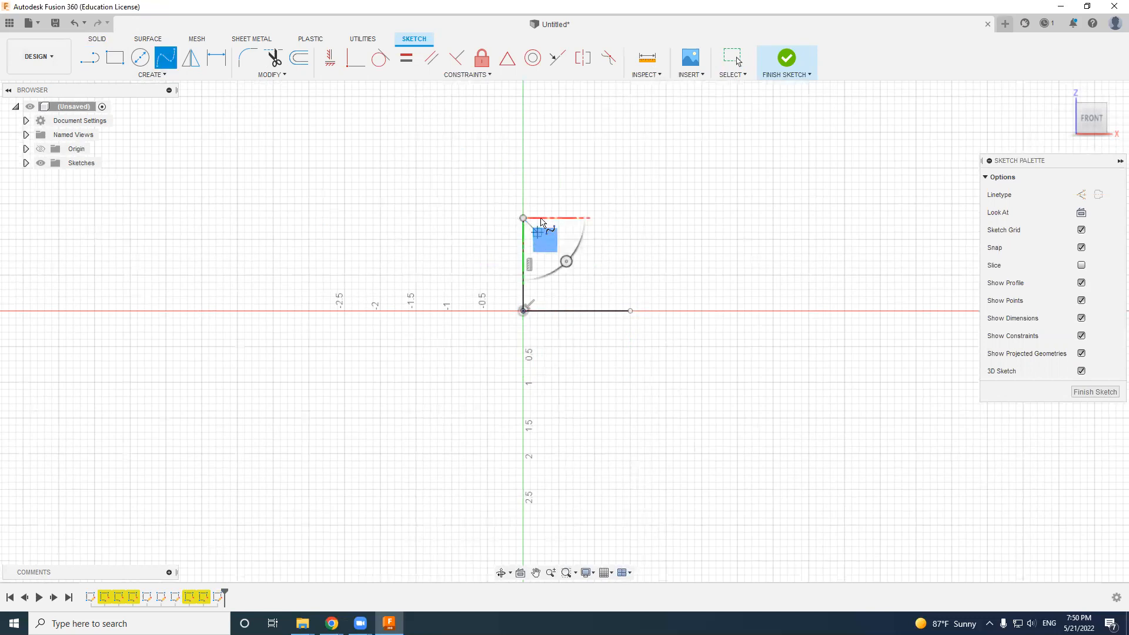
pyautogui.click(552, 204)
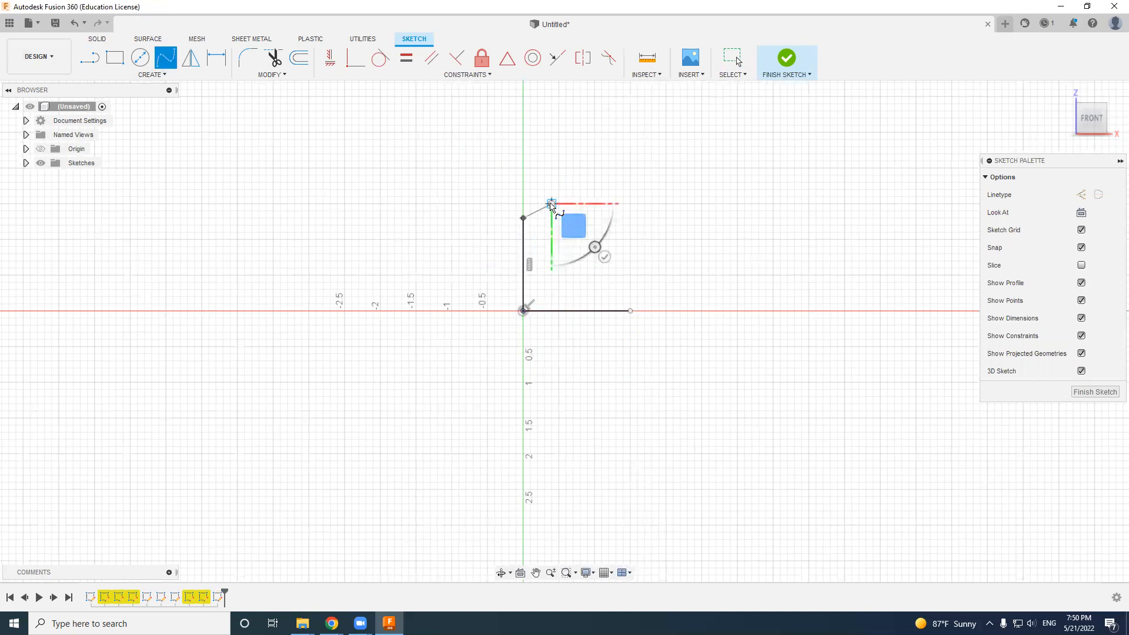
pyautogui.click(544, 232)
pyautogui.click(565, 246)
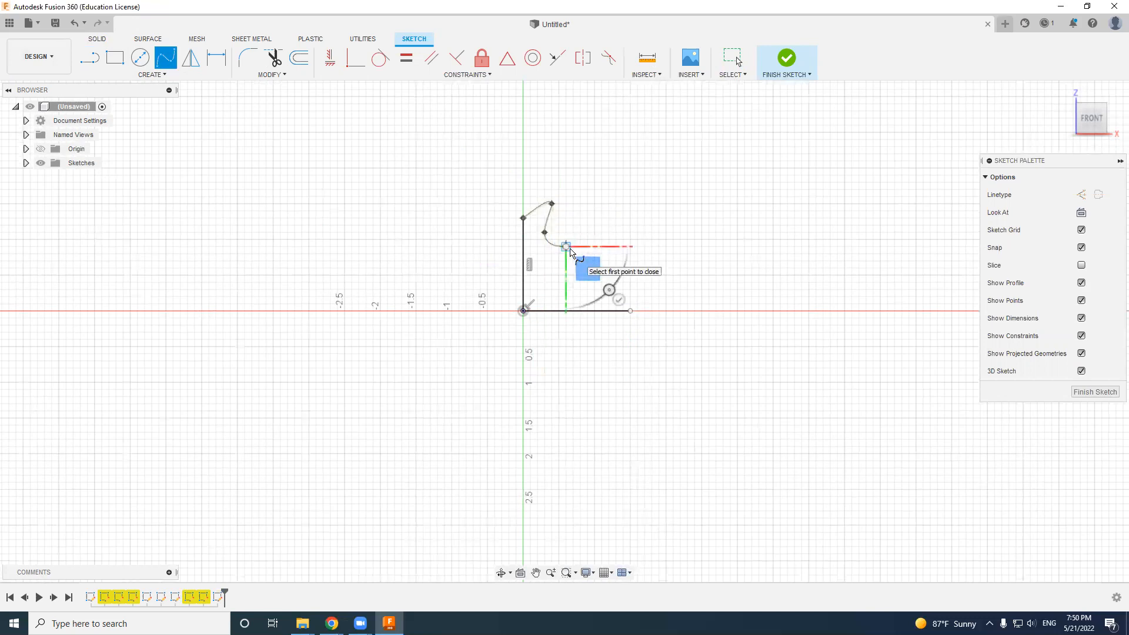
pyautogui.click(551, 275)
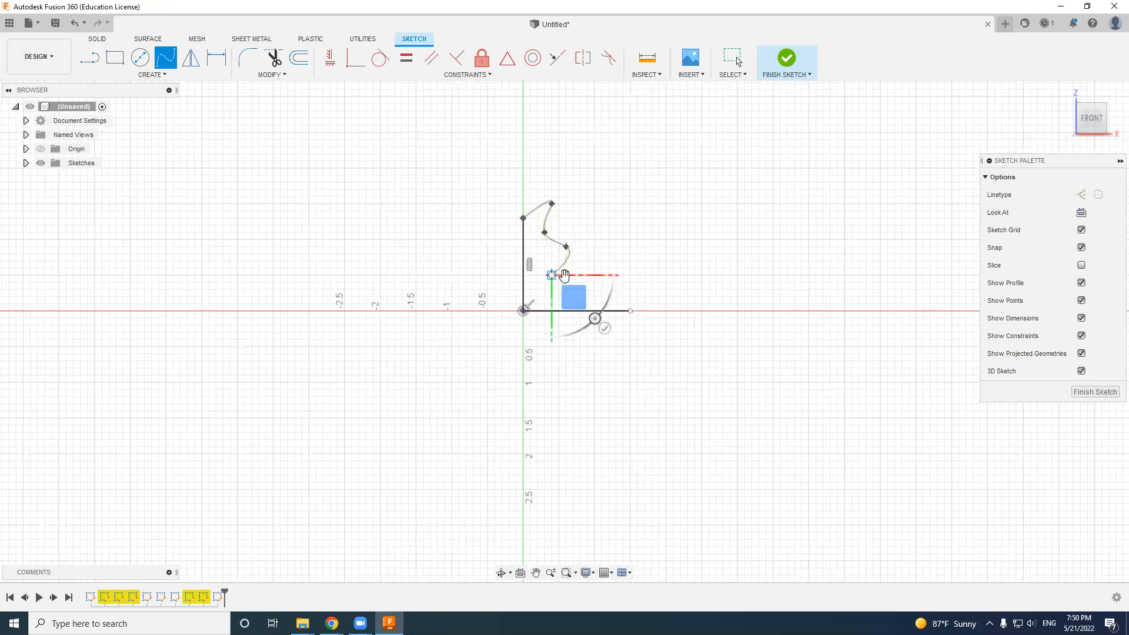
pyautogui.click(596, 265)
pyautogui.click(596, 294)
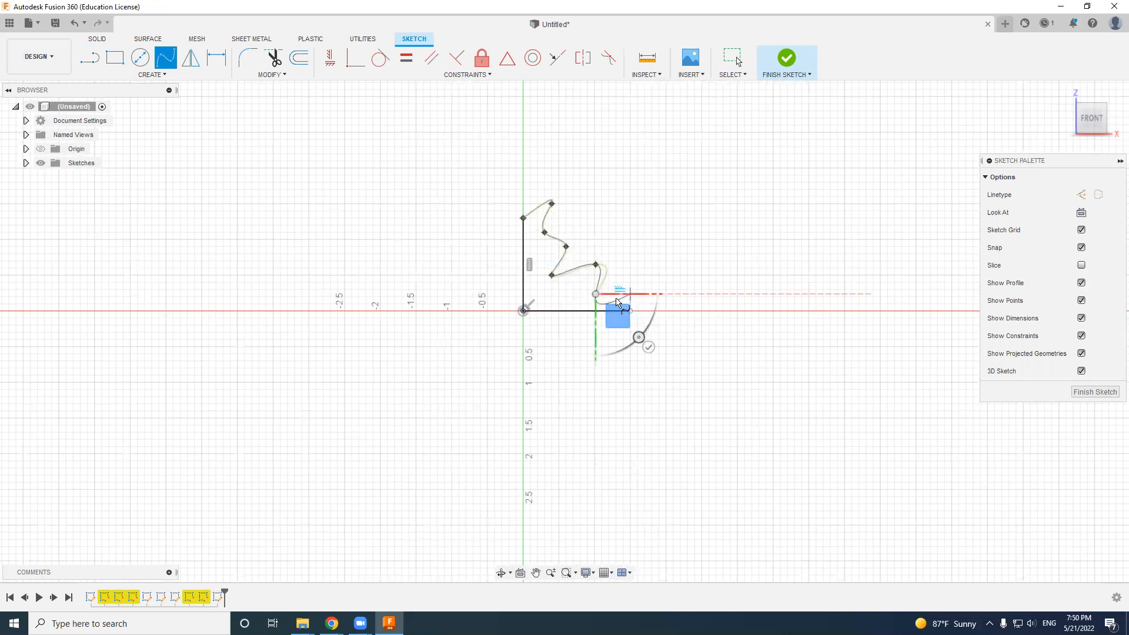
pyautogui.click(616, 293)
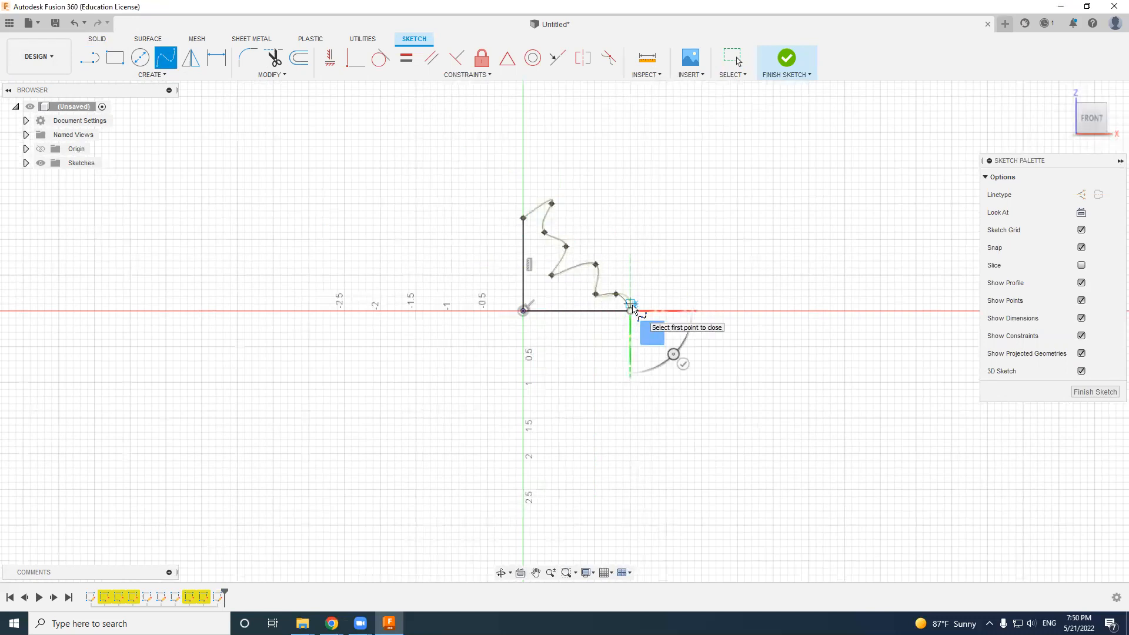
pyautogui.doubleClick(631, 309)
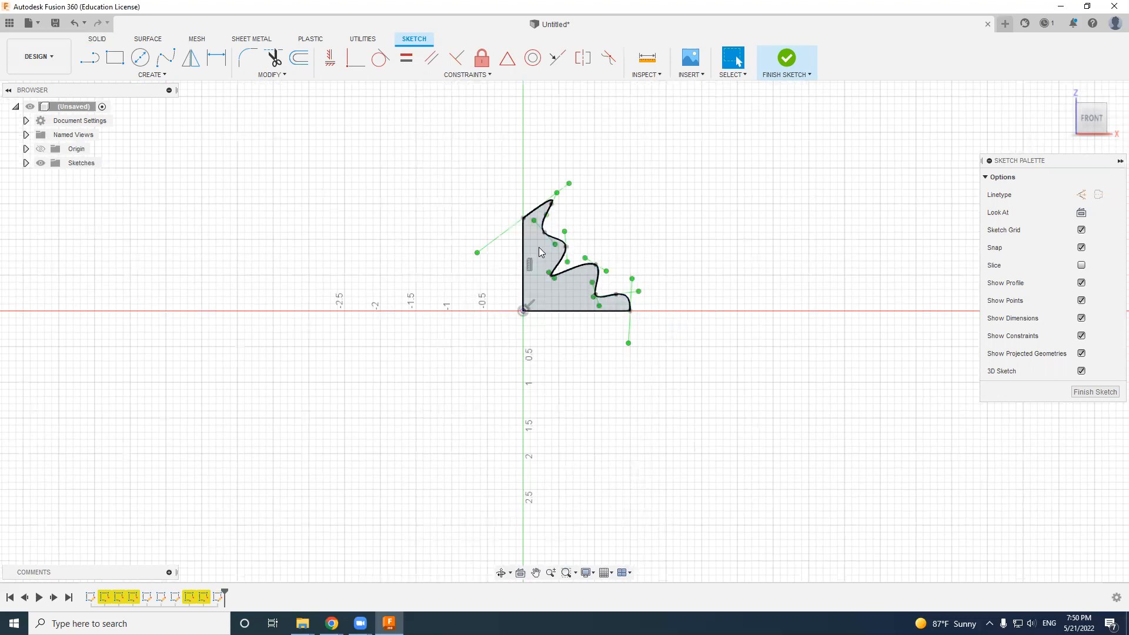
# - Revolve the wavy profile 360 degrees around its vertical line as a new body
pyautogui.click(539, 247)
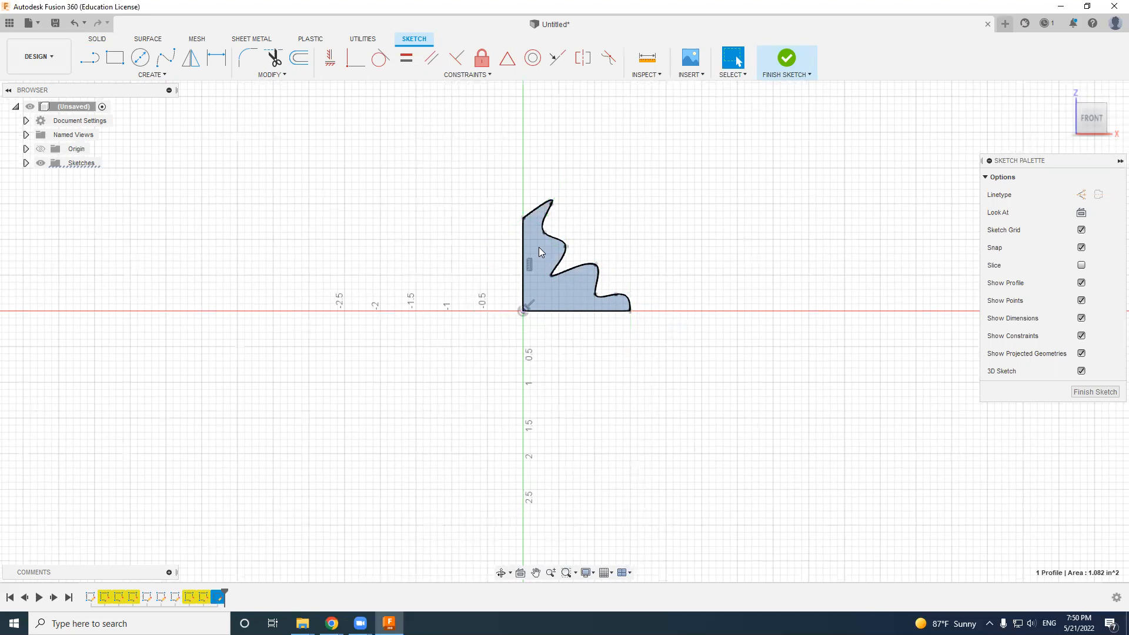
pyautogui.click(89, 42)
pyautogui.click(162, 74)
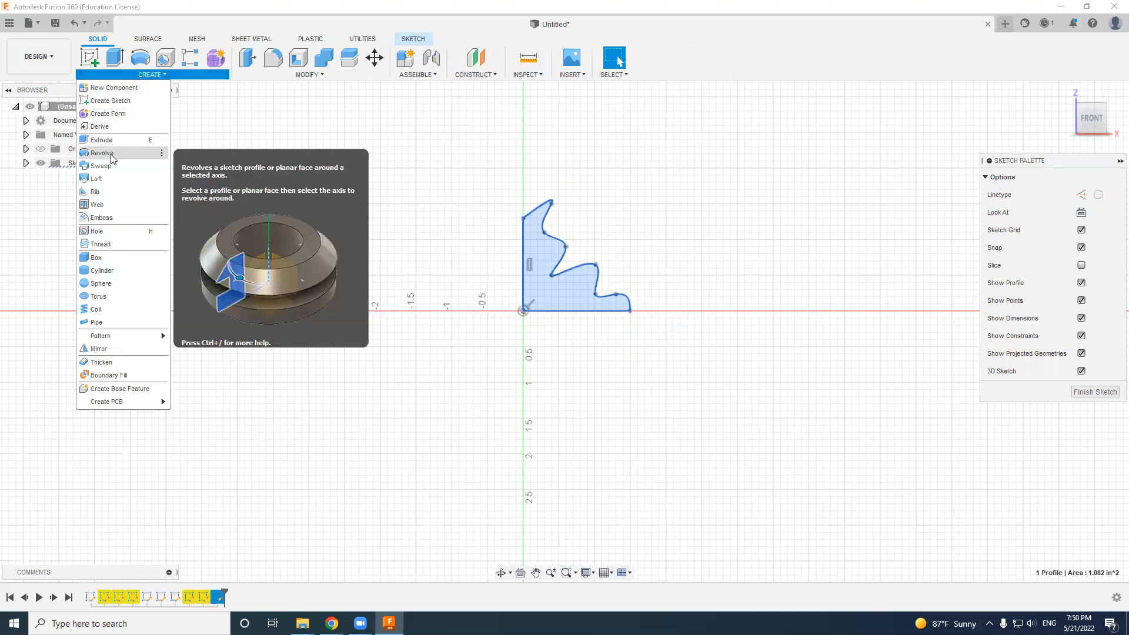
pyautogui.click(102, 153)
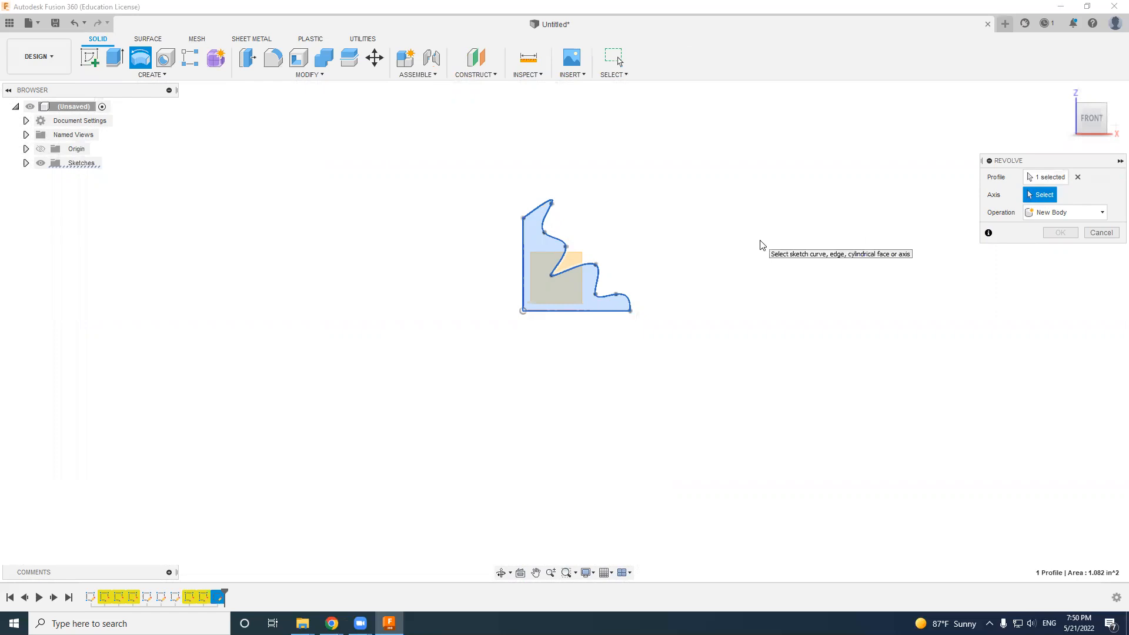
pyautogui.click(524, 245)
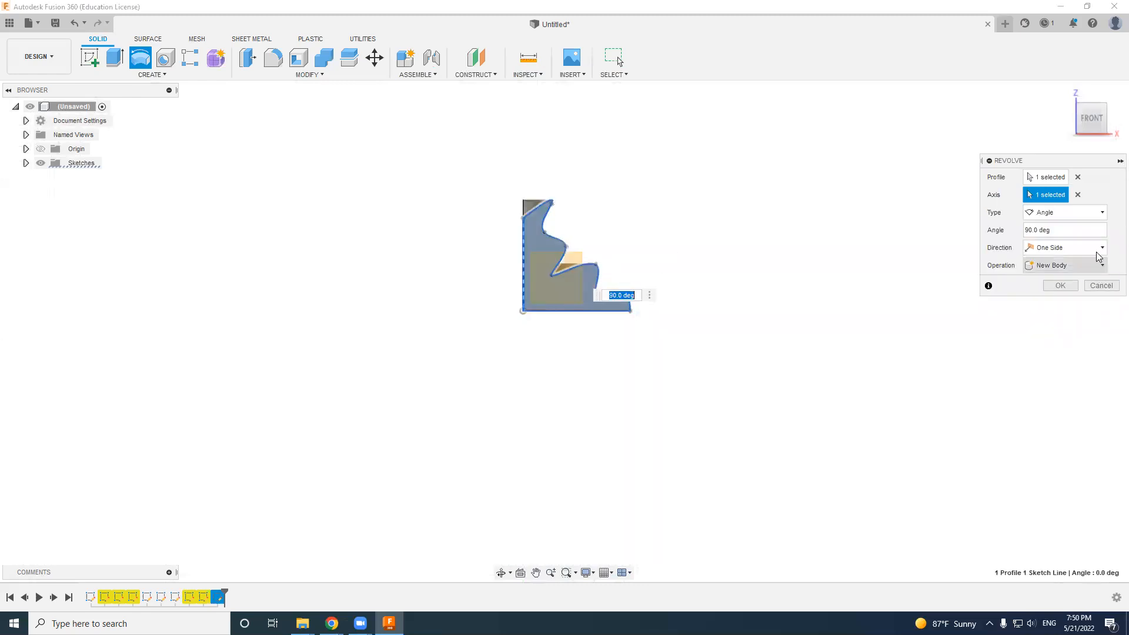
pyautogui.moveTo(1058, 231); pyautogui.dragTo(998, 235)
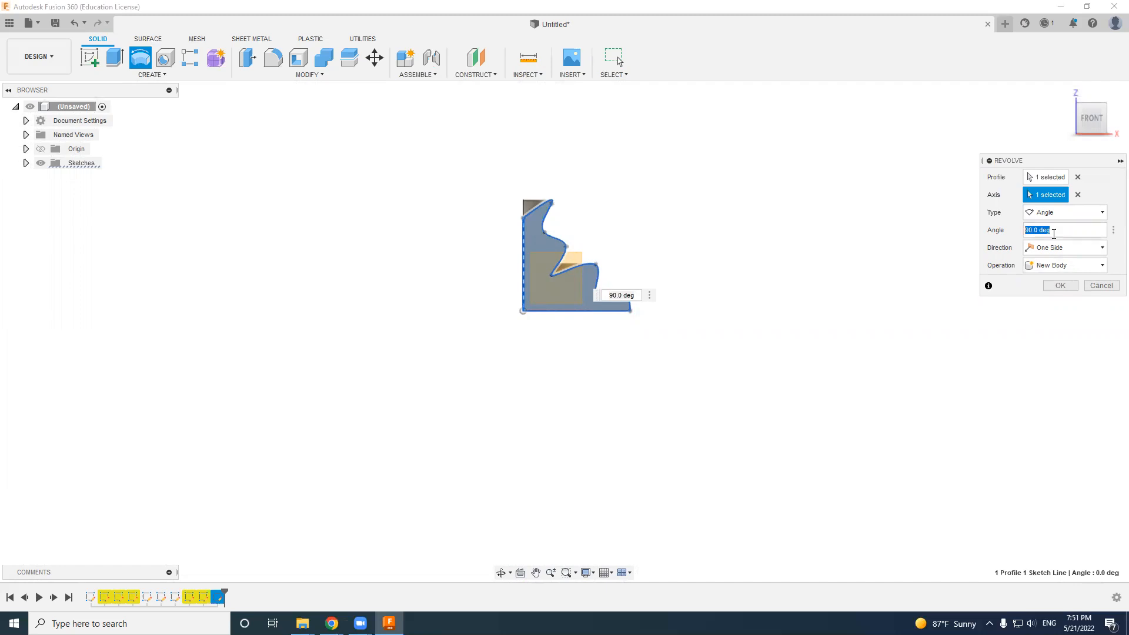
pyautogui.write('360')
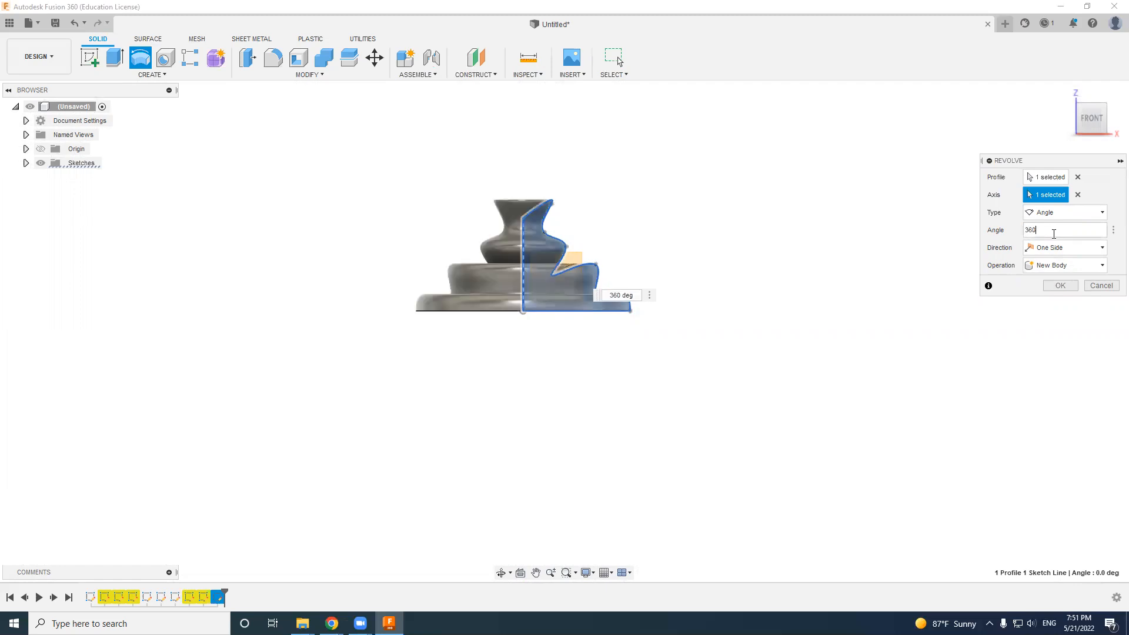
pyautogui.click(1061, 285)
pyautogui.moveTo(1084, 111)
pyautogui.mouseDown()
pyautogui.moveTo(1082, 267)
pyautogui.moveTo(1078, 112)
pyautogui.mouseUp()
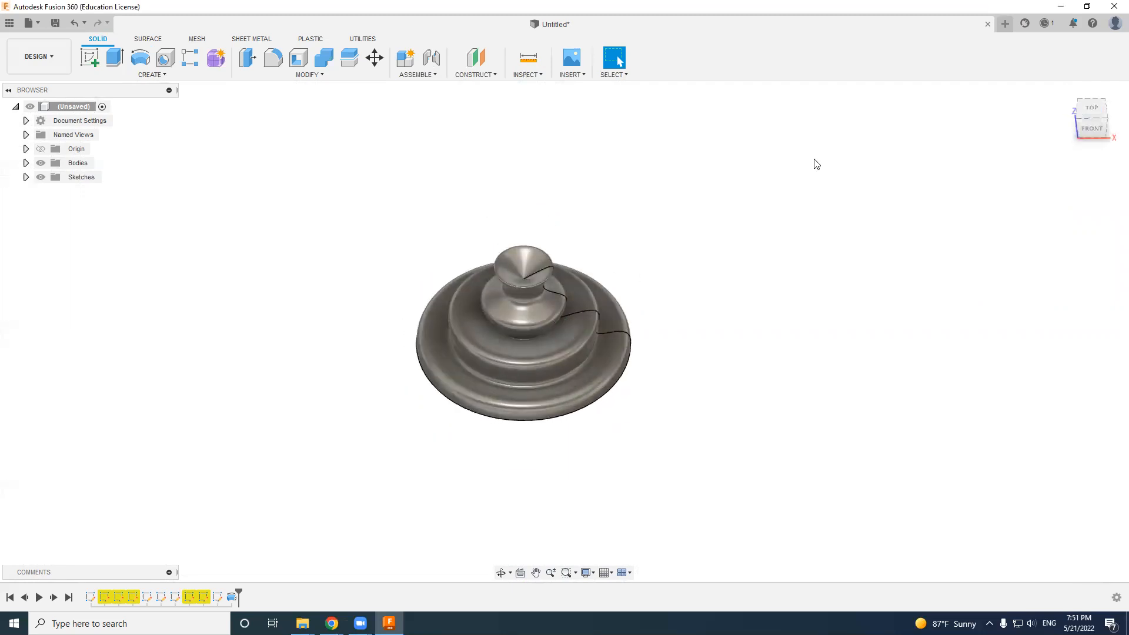
pyautogui.click(140, 75)
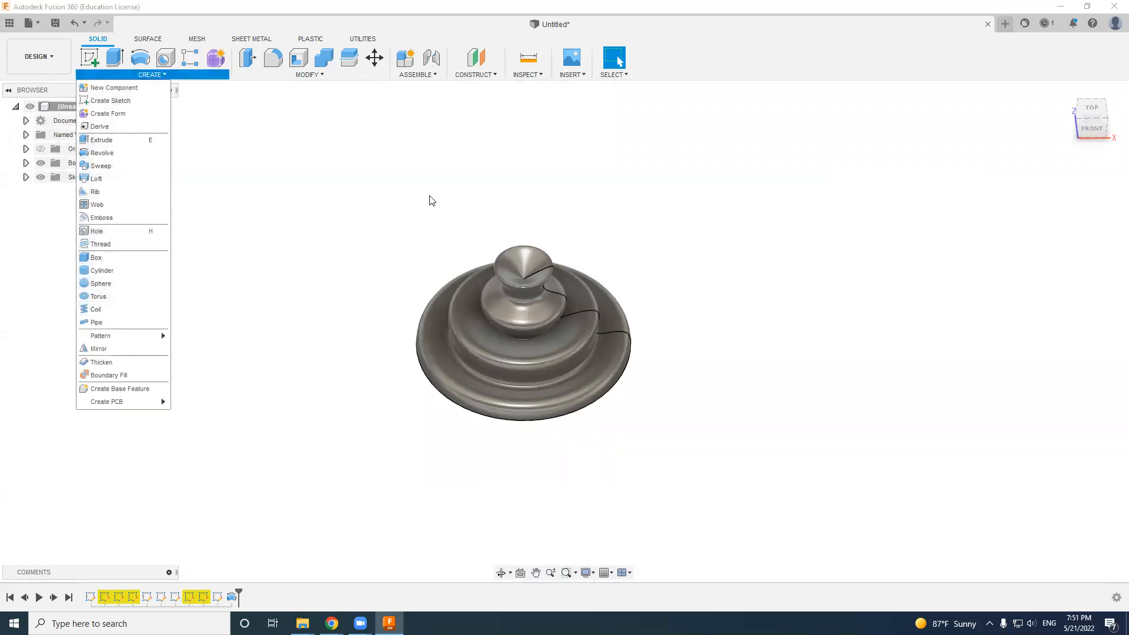
pyautogui.click(274, 130)
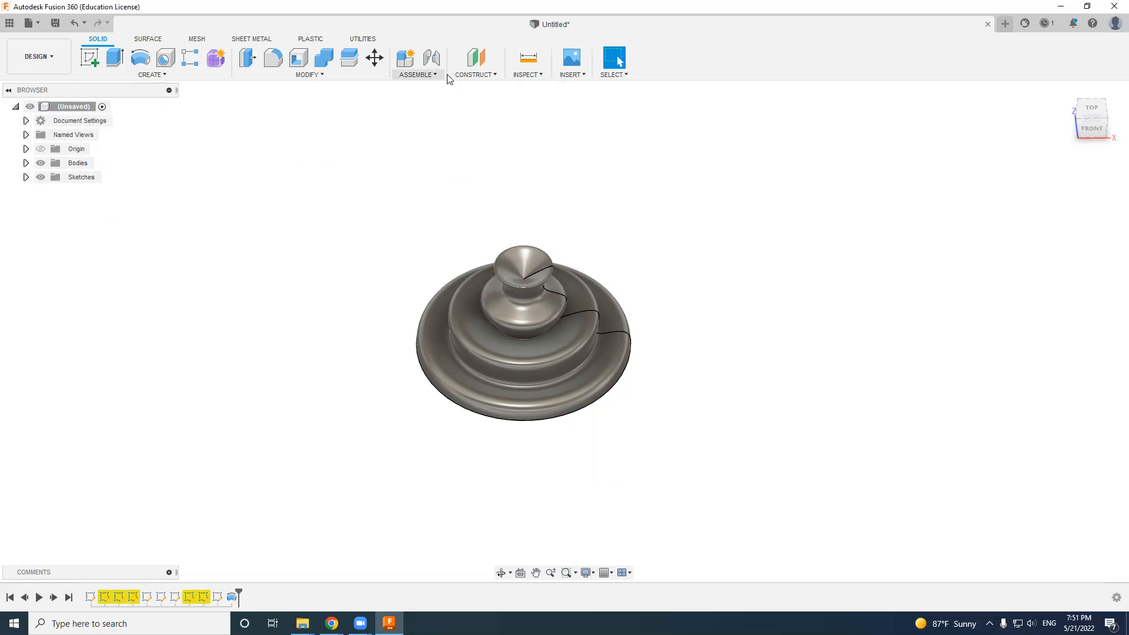
# - Measure the area and loop length of the revolved body's wavy outer face
pyautogui.click(535, 77)
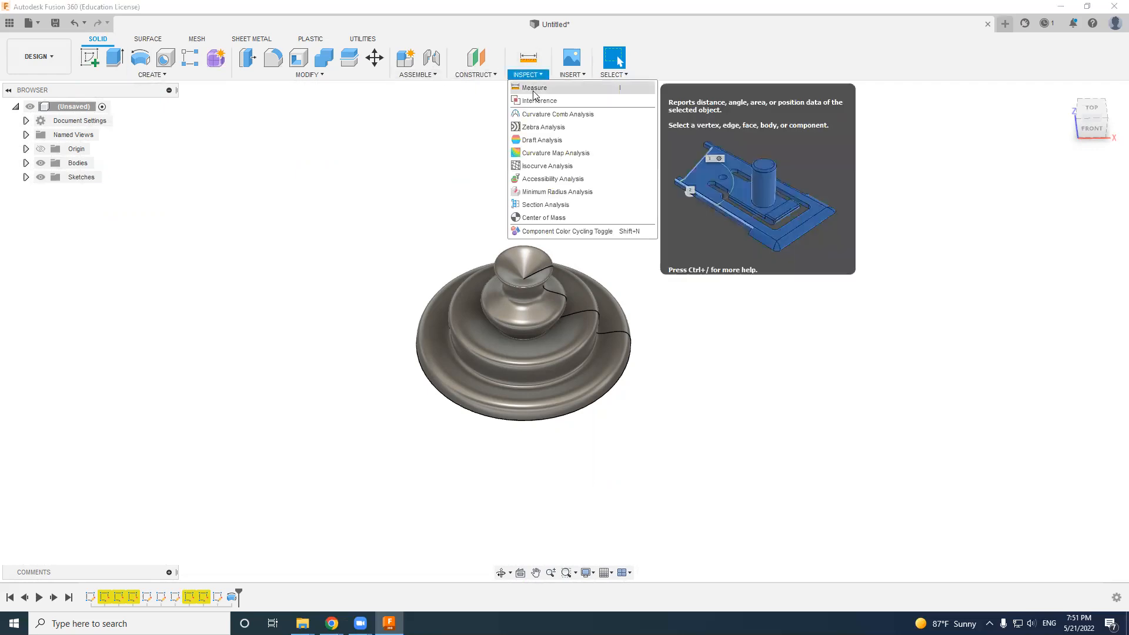
pyautogui.click(532, 88)
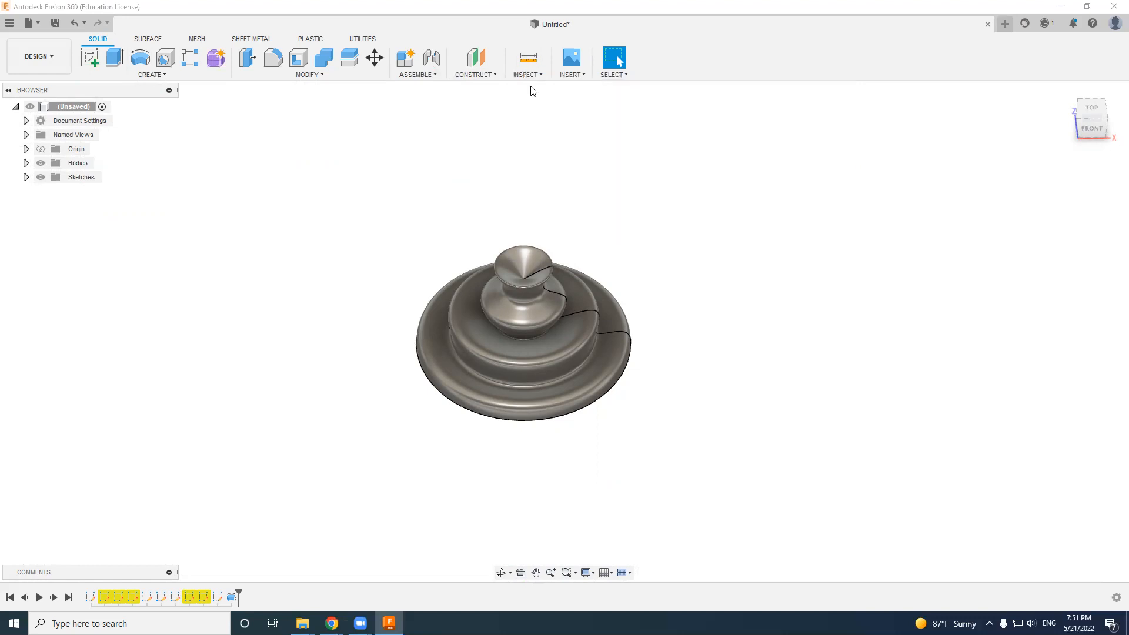
pyautogui.click(495, 268)
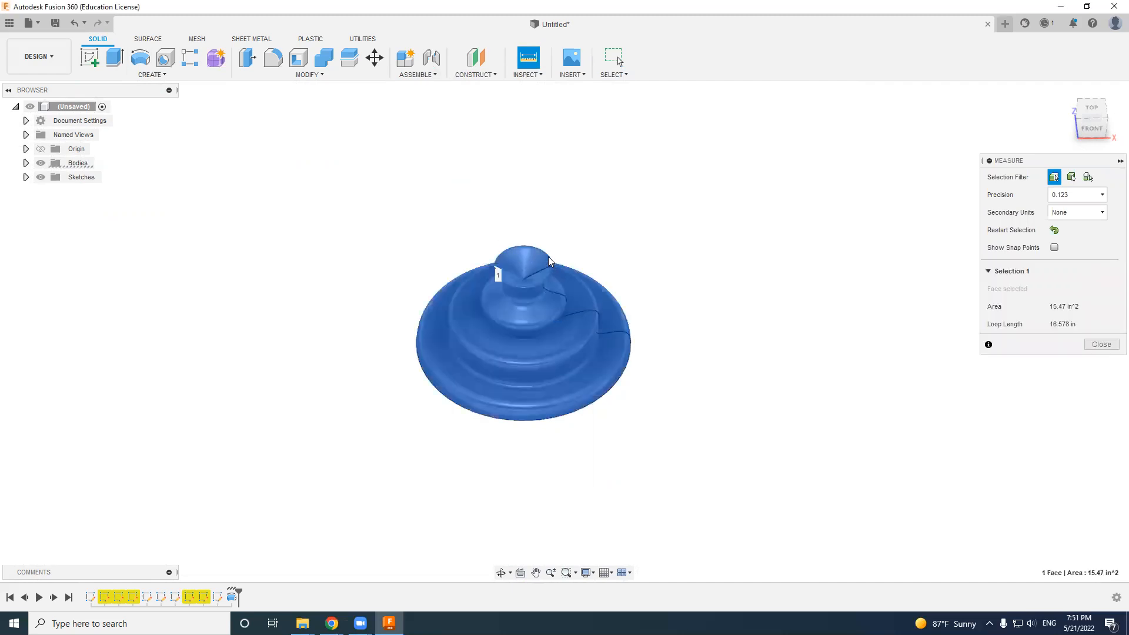
pyautogui.click(548, 257)
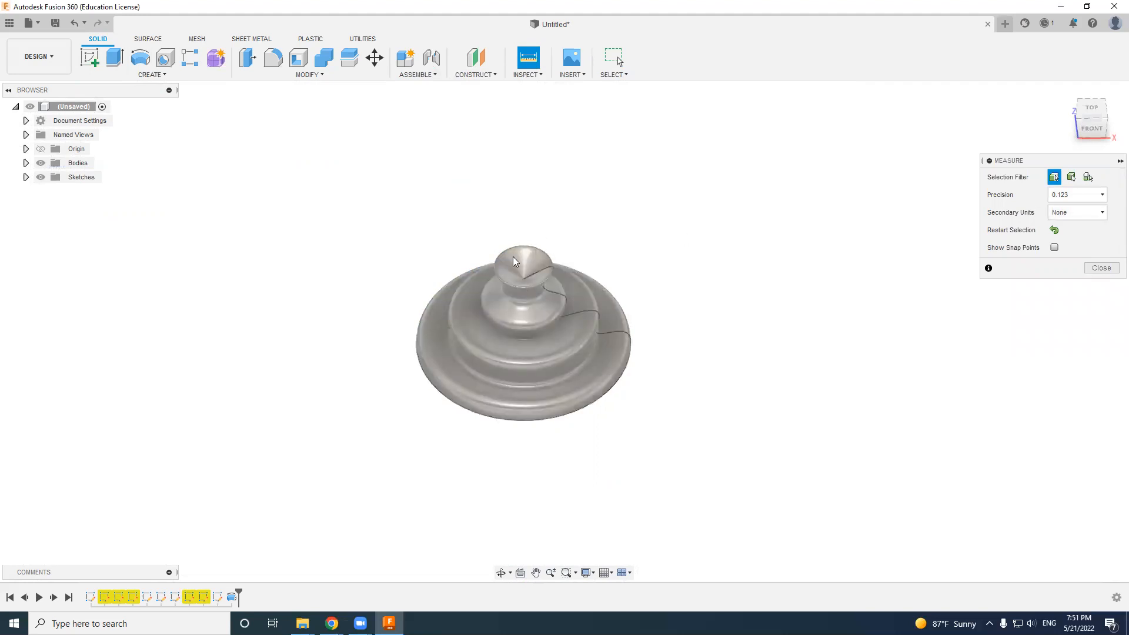
# - Restart Measure and read the area and loop length of the revolved body's wavy outer face again
pyautogui.scroll(4, 517, 258)
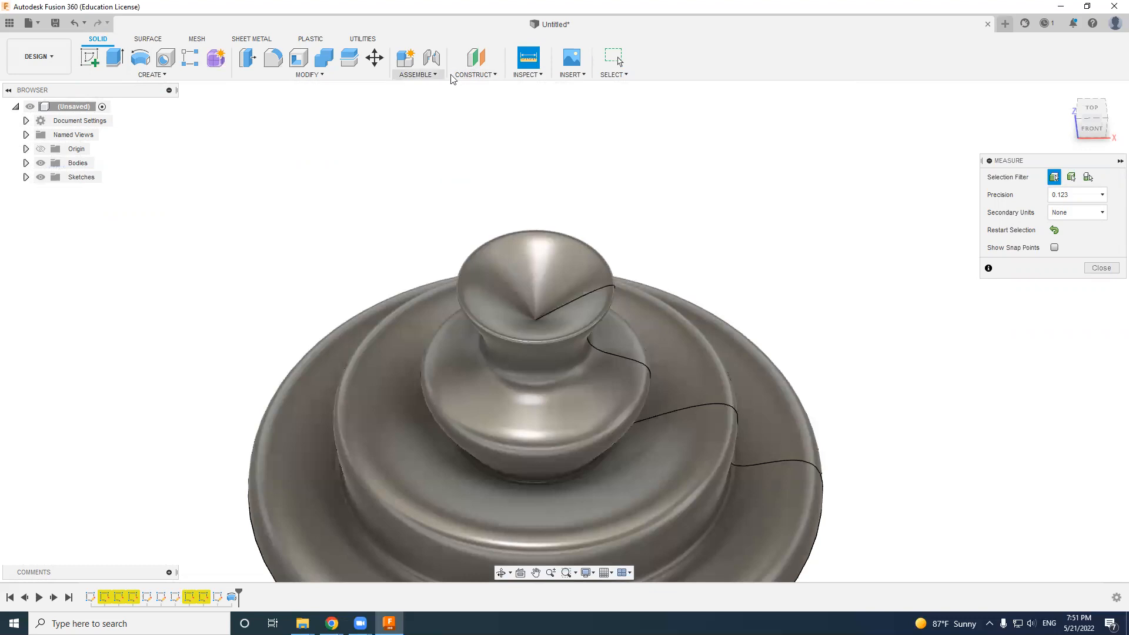
pyautogui.click(532, 72)
pyautogui.click(535, 89)
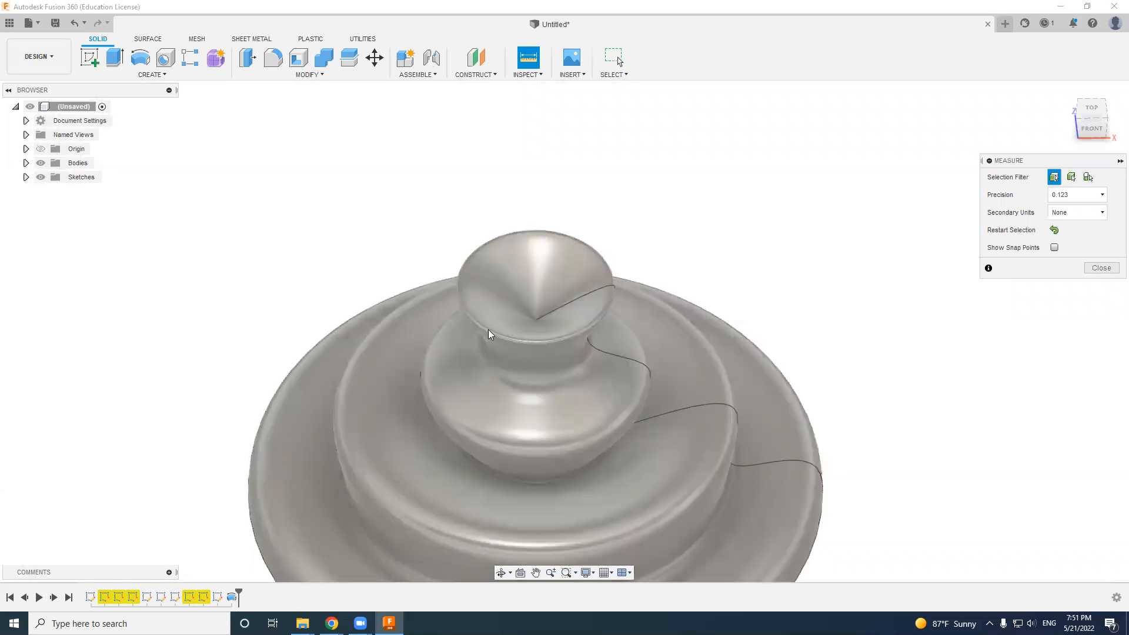
pyautogui.scroll(-2, 509, 336)
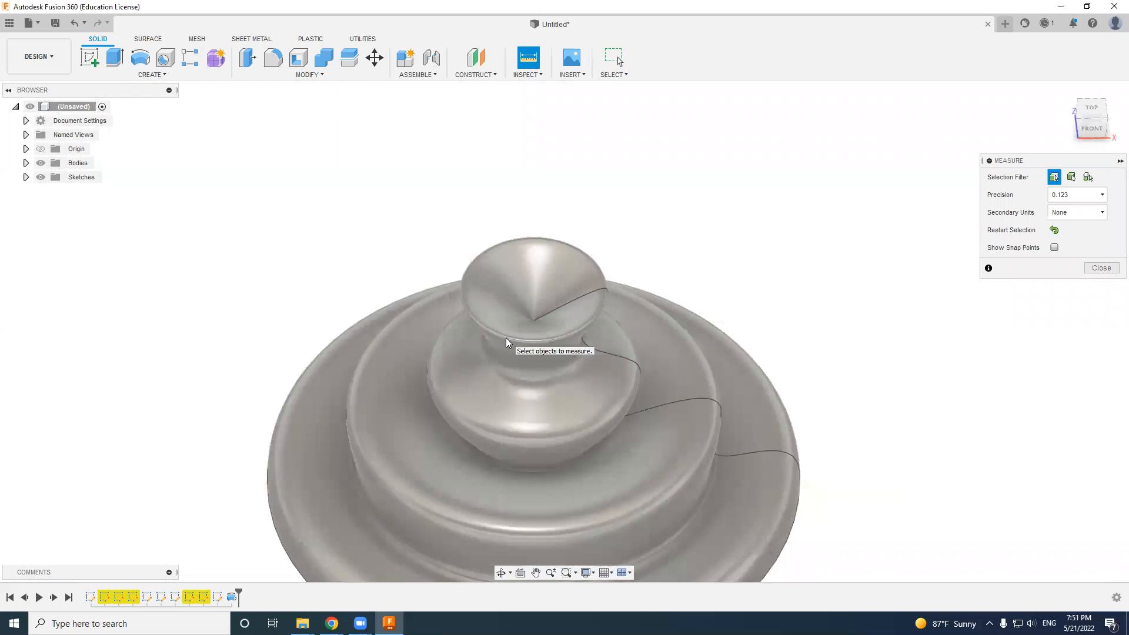
pyautogui.click(506, 339)
pyautogui.scroll(2, 675, 281)
pyautogui.scroll(-3, 674, 281)
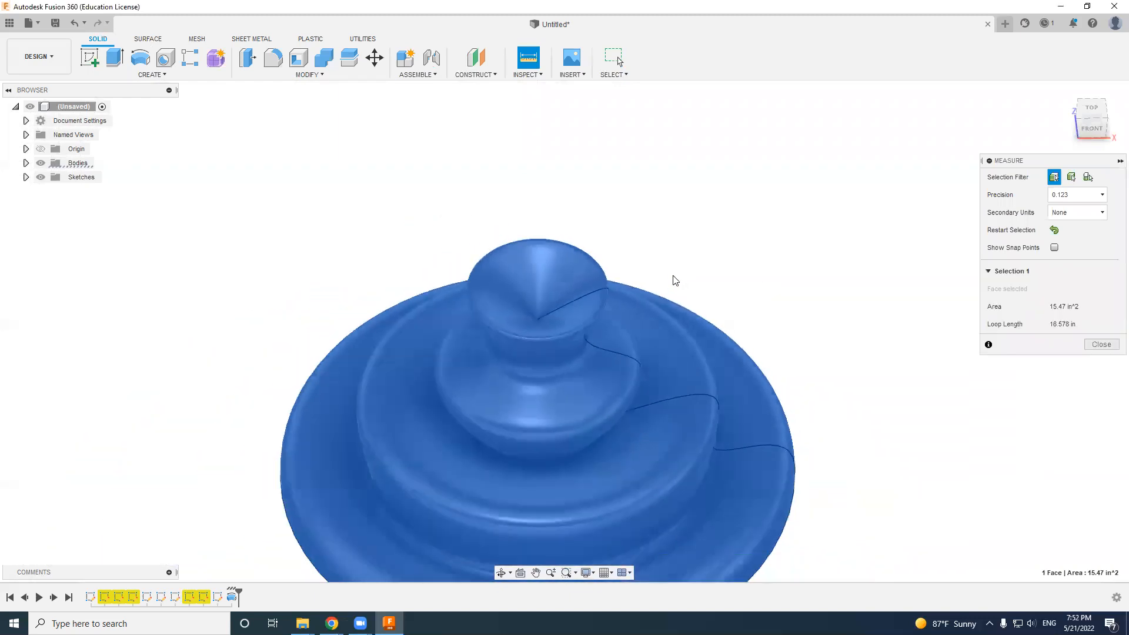
pyautogui.scroll(-2, 675, 280)
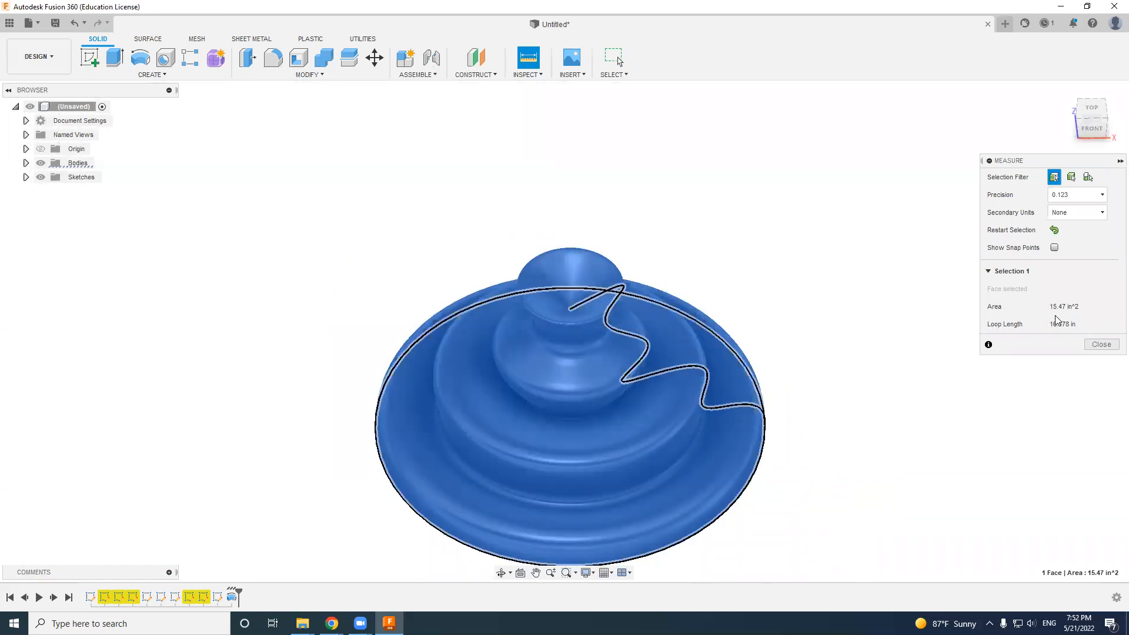
pyautogui.click(541, 76)
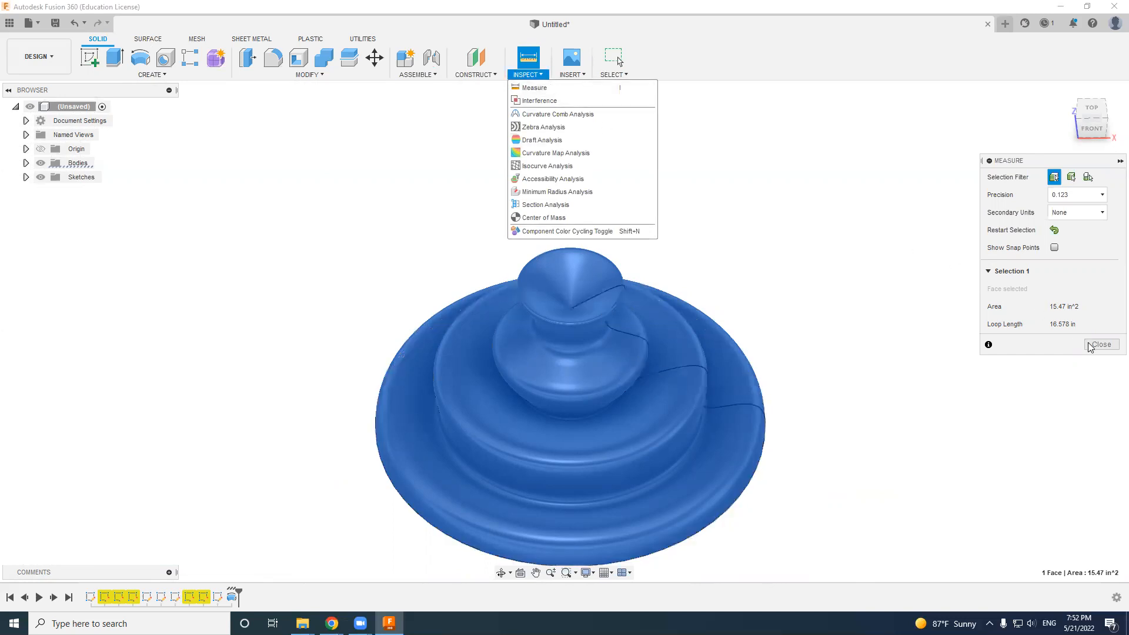
pyautogui.click(1085, 196)
pyautogui.click(1084, 196)
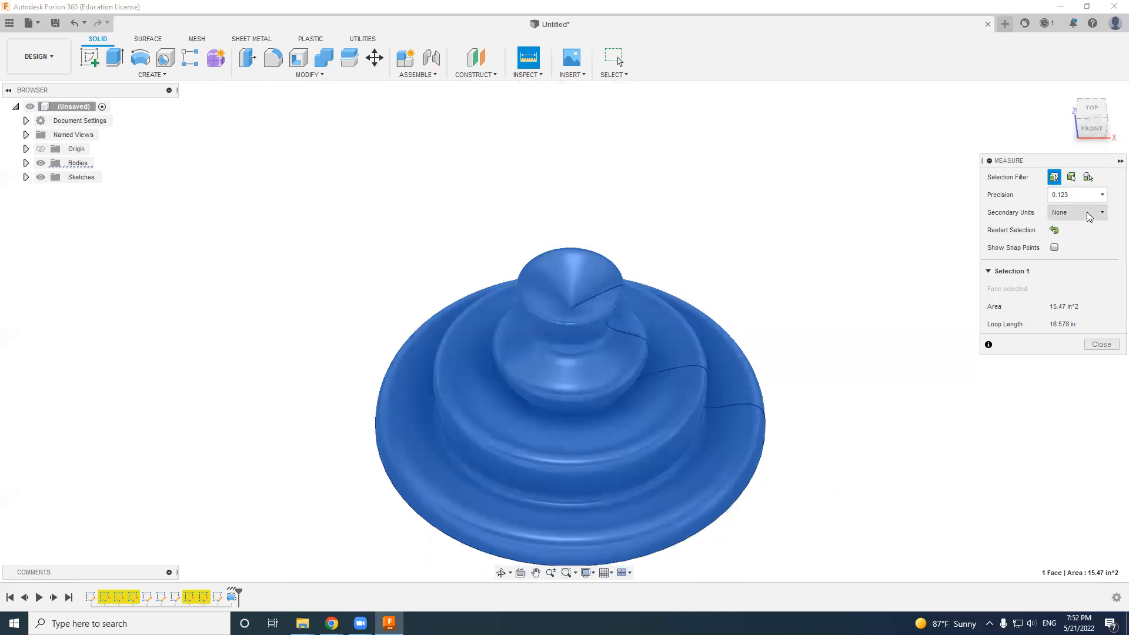
# - Clear the measured face, measure the length of the wavy seam edge on the revolved body, and close Measure
pyautogui.click(1055, 230)
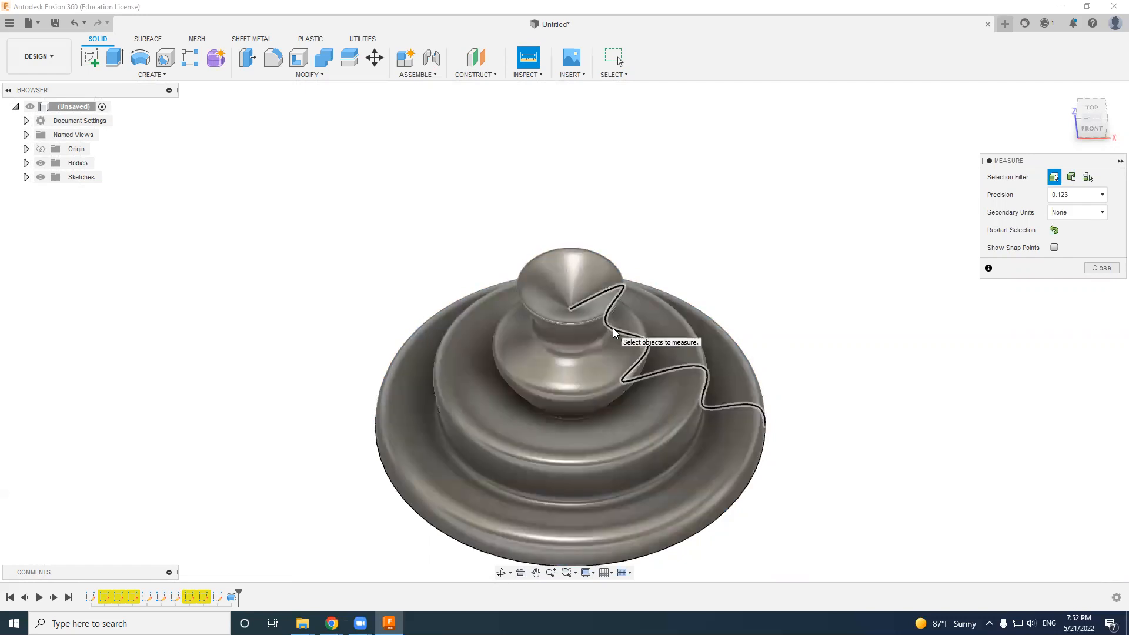
pyautogui.click(613, 333)
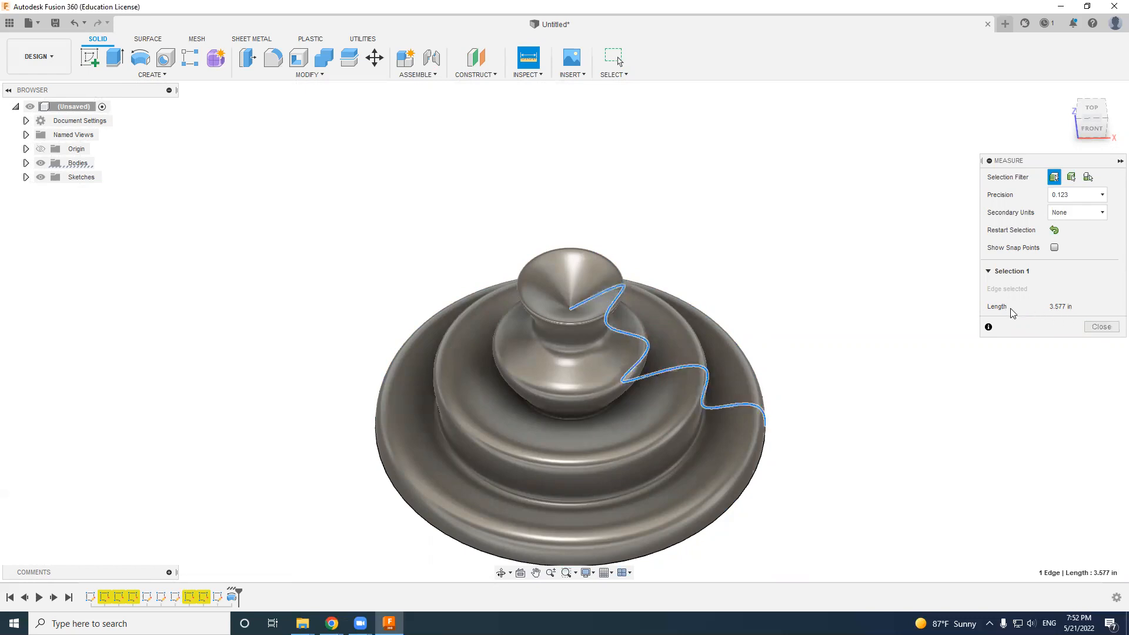
pyautogui.click(1101, 328)
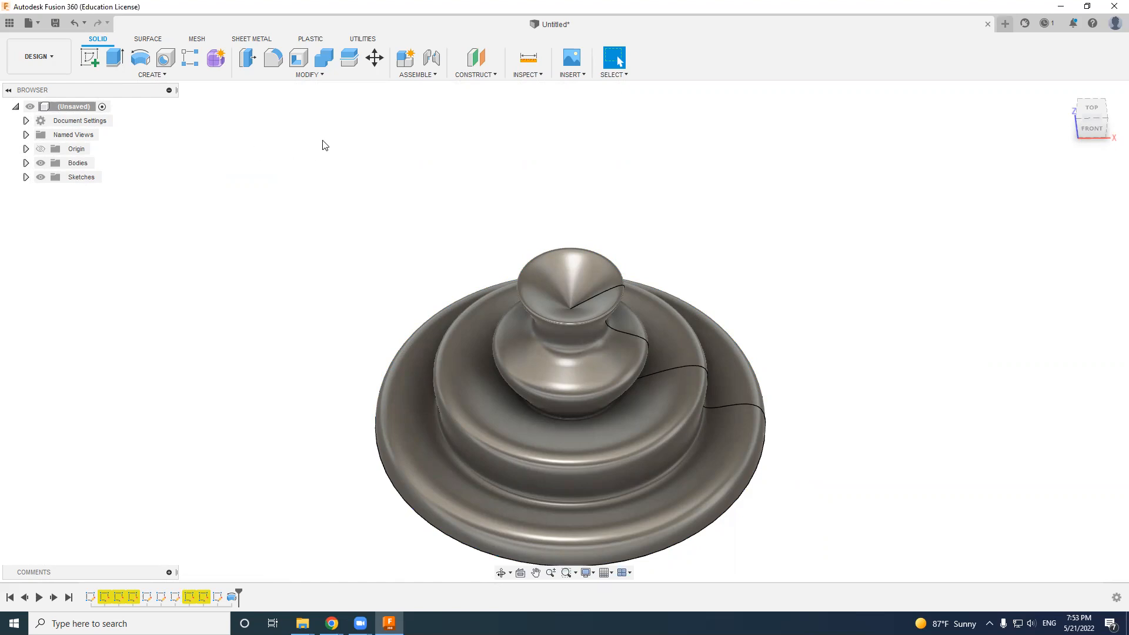
pyautogui.scroll(2, 409, 303)
pyautogui.scroll(-2, 409, 303)
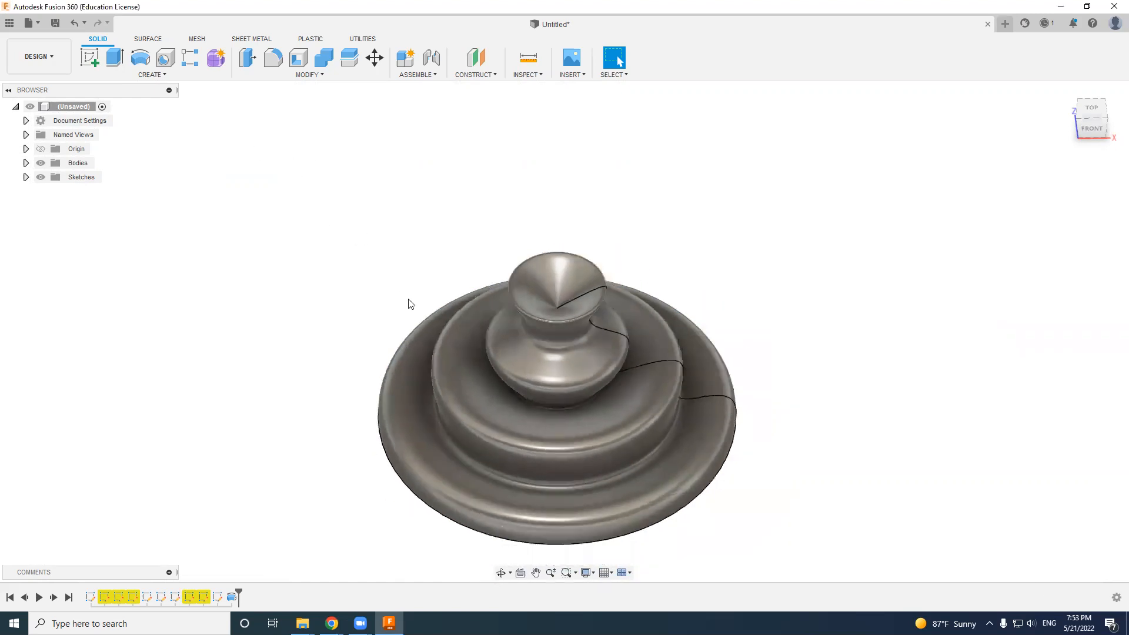